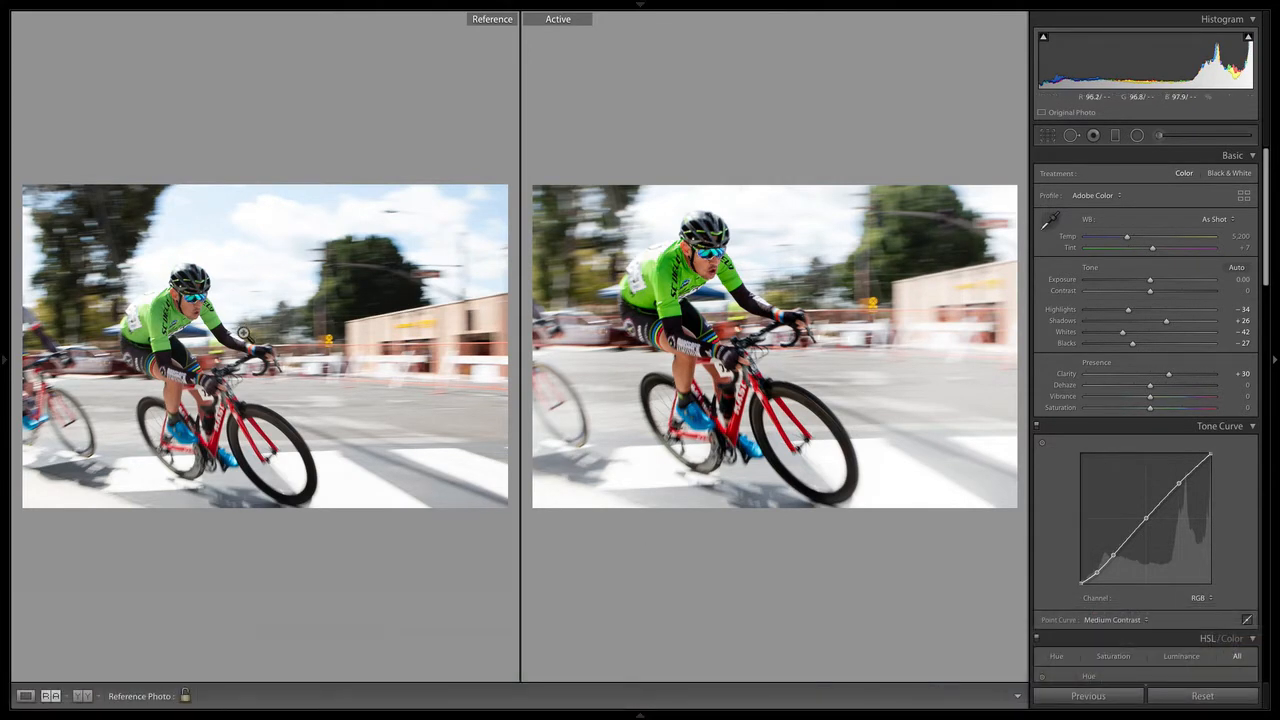
Show the active photo alone and crop it inward from its upper-right corner, keeping the original aspect ratio
left_click(717, 662)
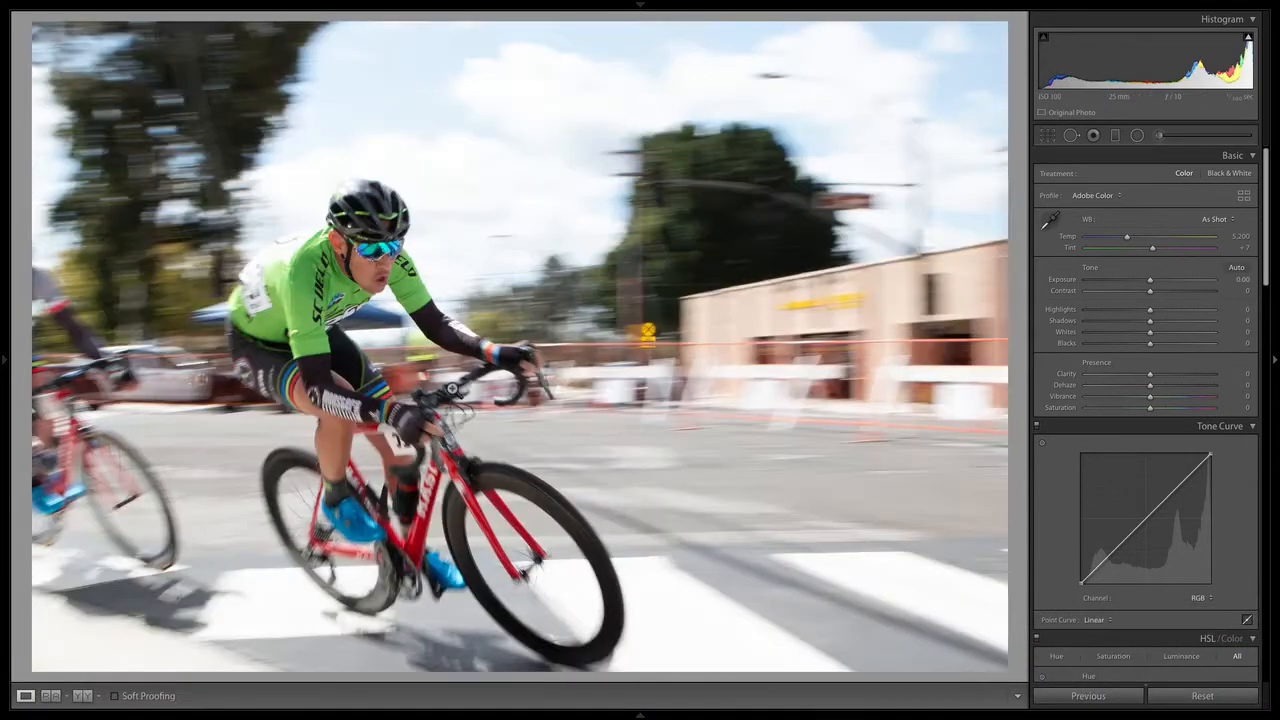
left_click(25, 695)
left_click(1047, 135)
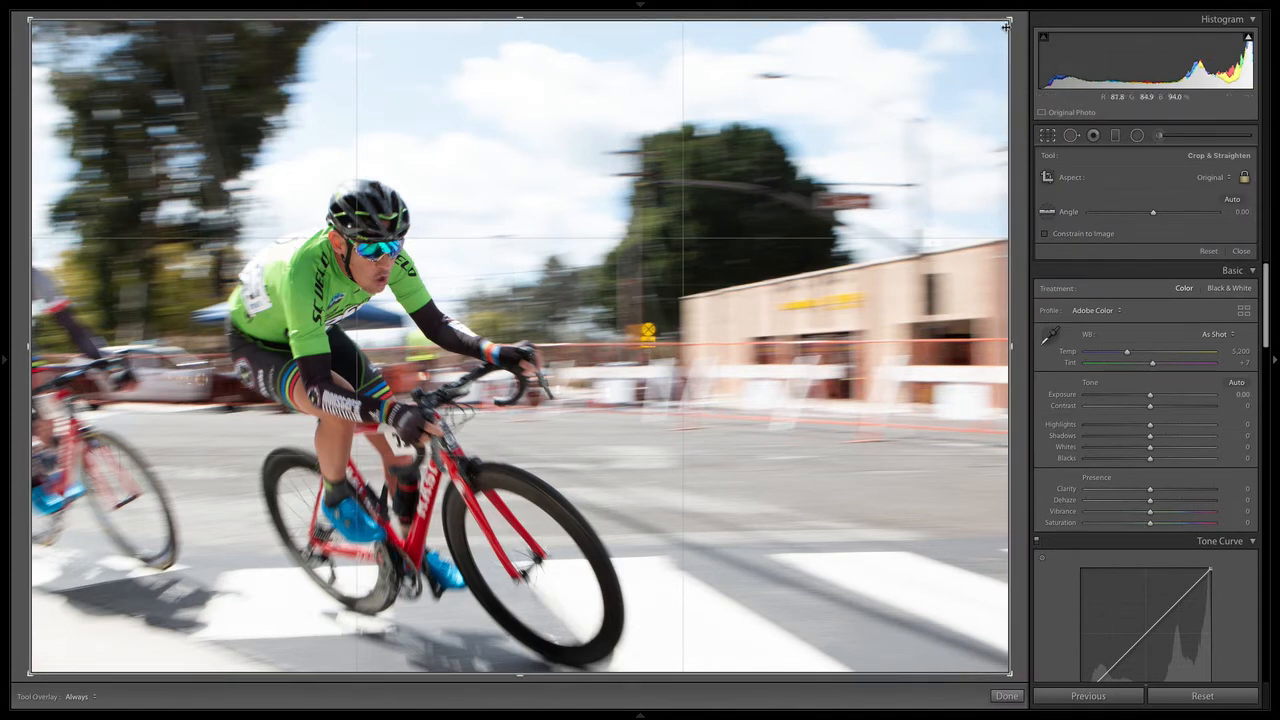
left_click_drag(1006, 26, 949, 64)
left_click_drag(743, 179, 707, 139)
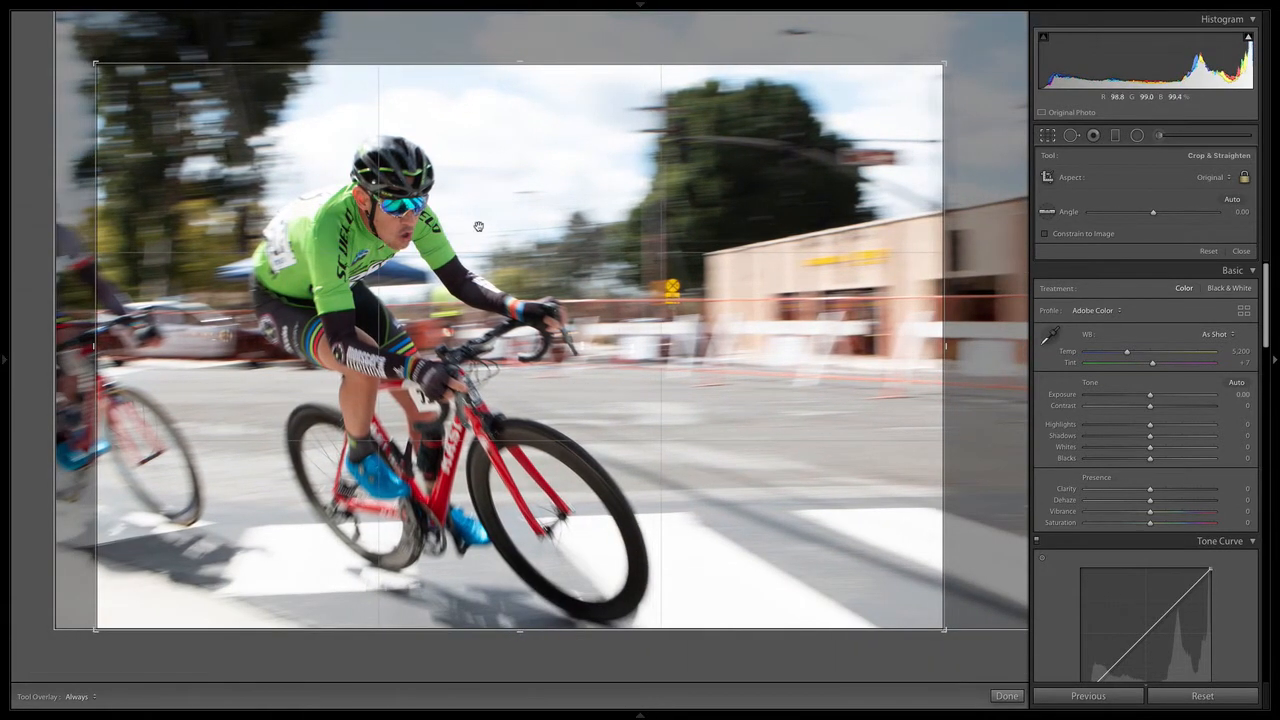
Reposition the photo inside the crop frame so the lead cyclist sits toward the left third, and apply the crop
left_click_drag(478, 226, 802, 185)
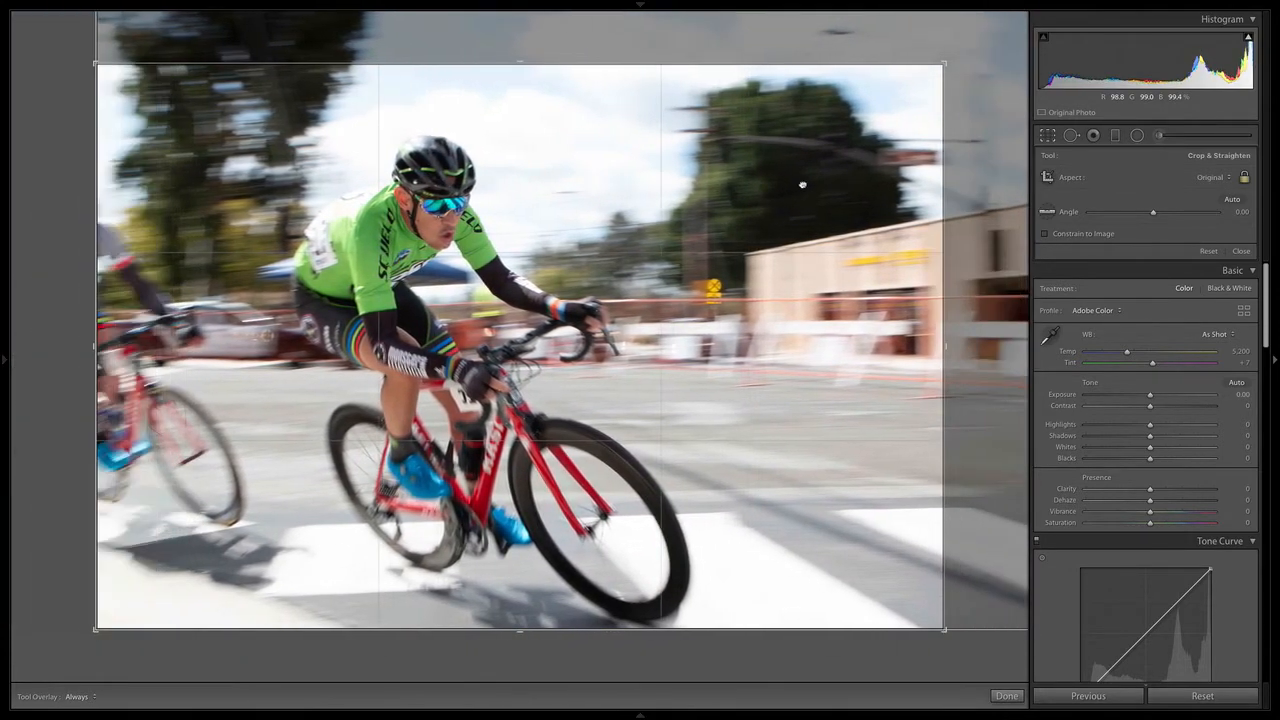
left_click_drag(583, 170, 632, 305)
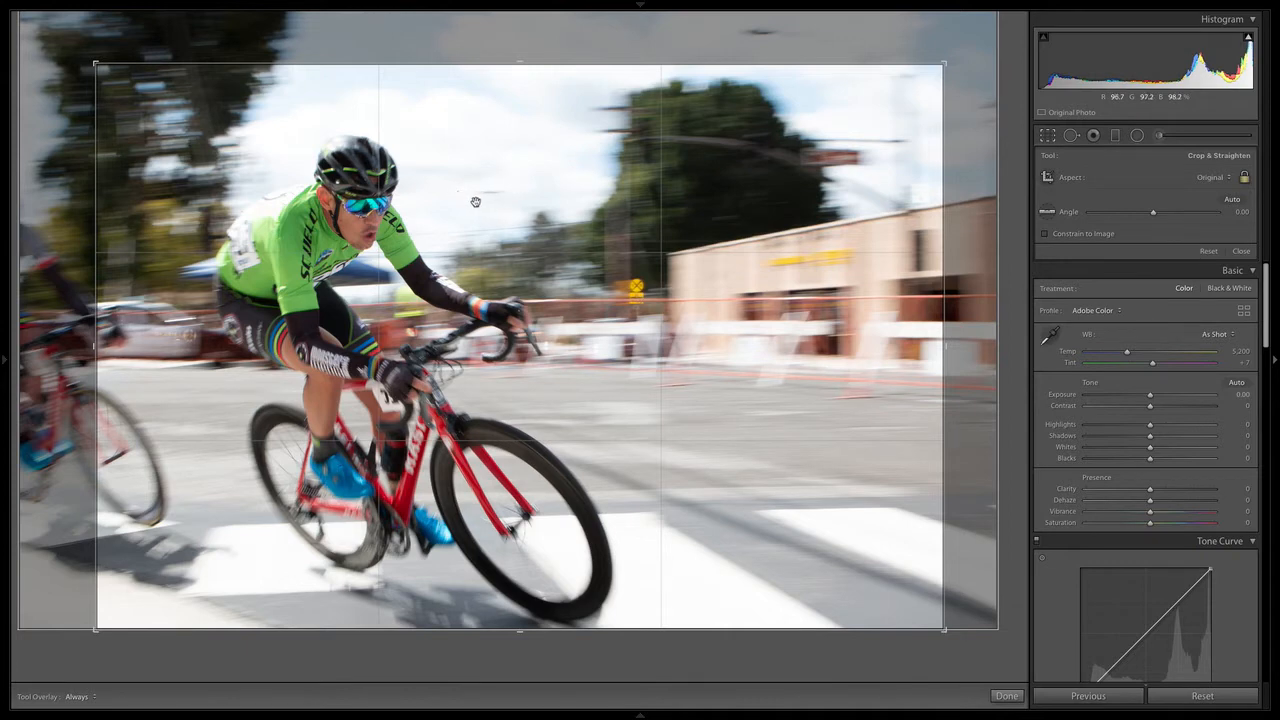
left_click_drag(475, 202, 490, 180)
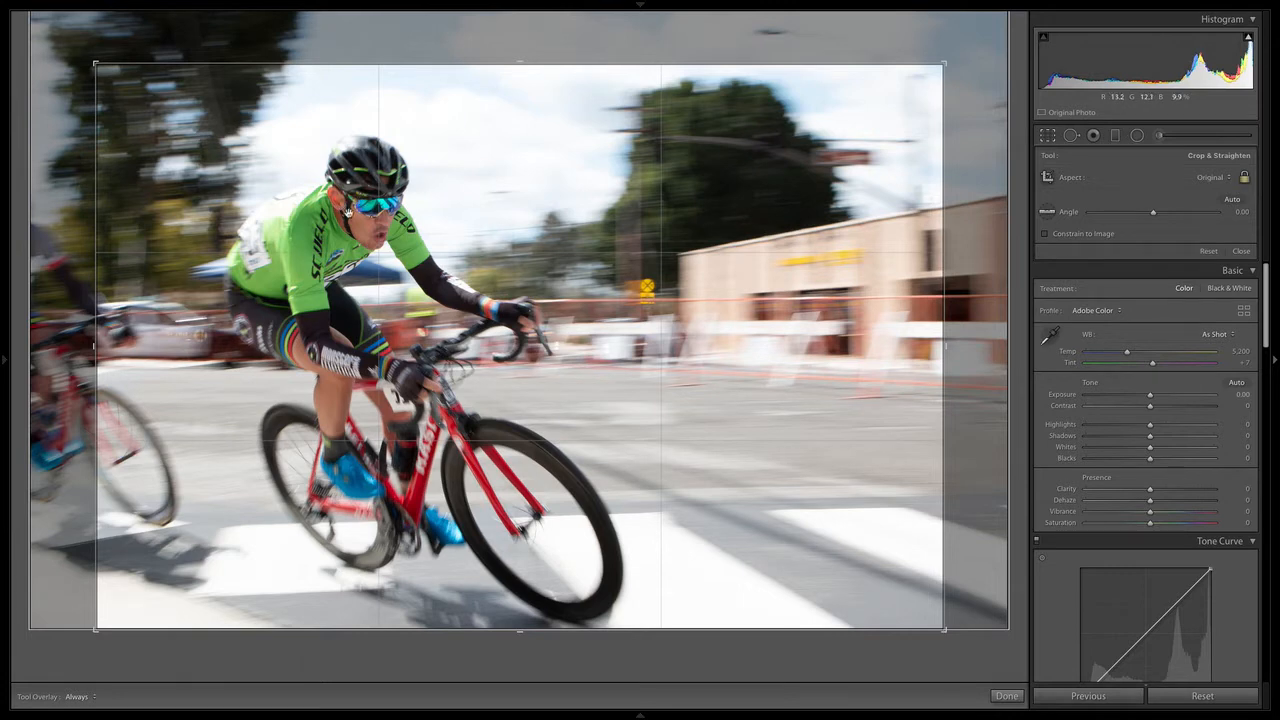
mouse_move(789, 229)
left_mouse_down()
mouse_move(774, 220)
mouse_move(793, 212)
left_mouse_up()
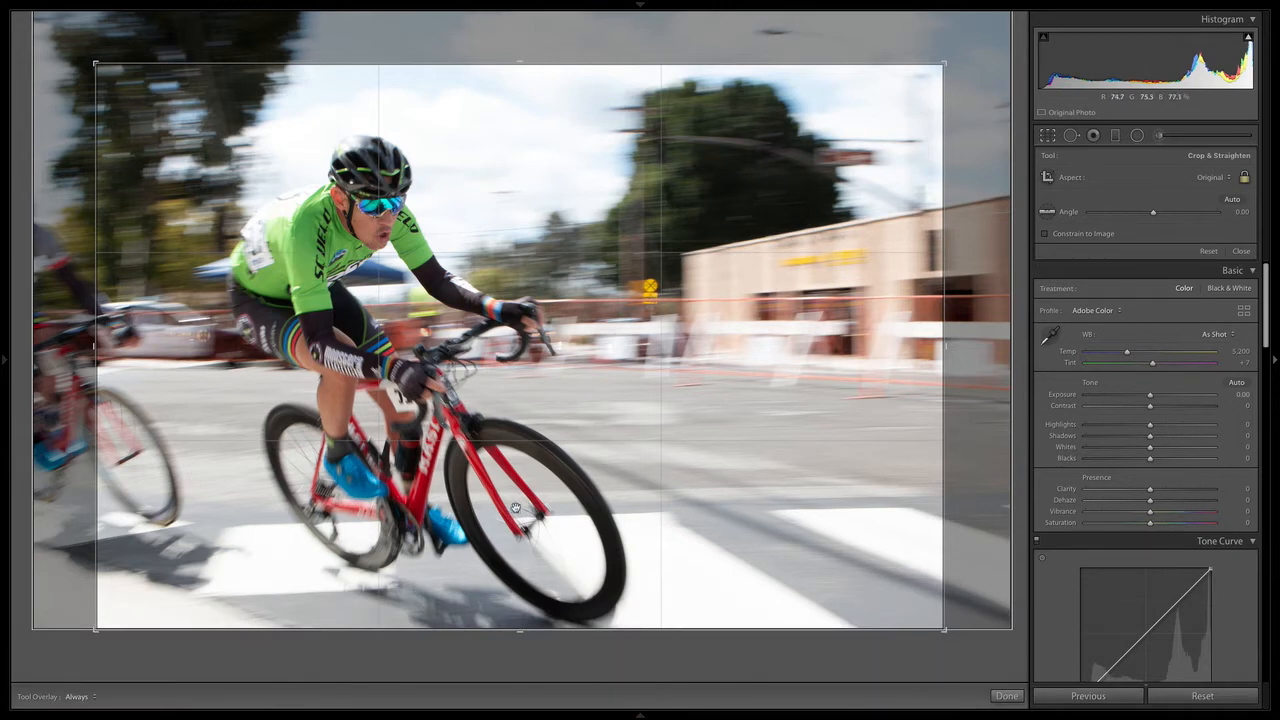
key("Return")
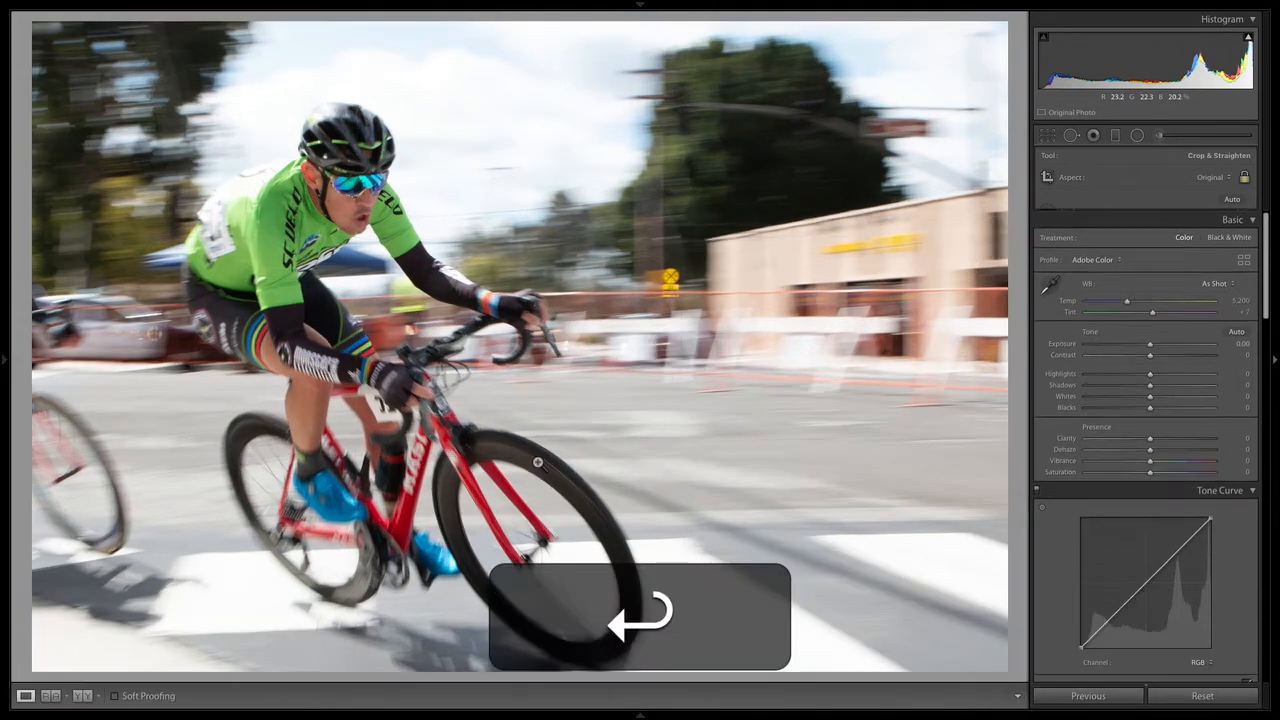
Reopen the crop, tighten it further around the lead cyclist in the original proportions, and apply it
left_click(1047, 135)
key("shift")
left_click_drag(948, 69, 935, 77)
left_click_drag(705, 214, 702, 214)
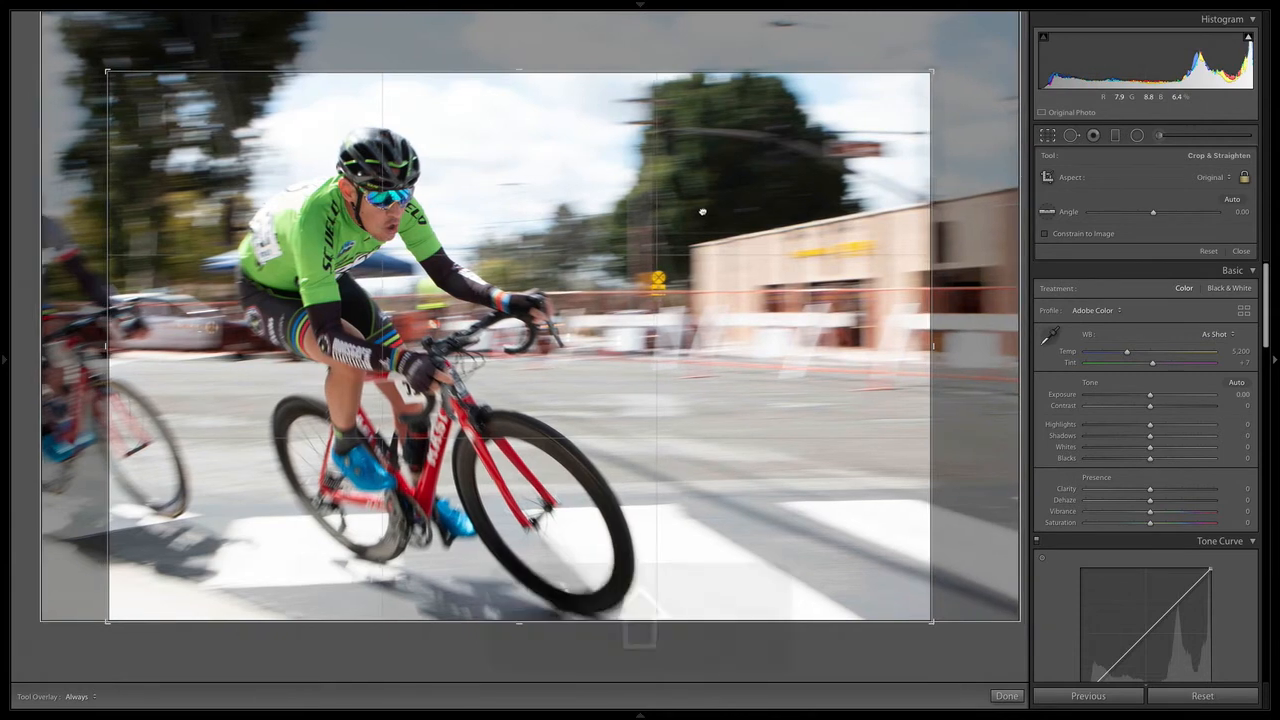
left_click_drag(935, 77, 923, 91)
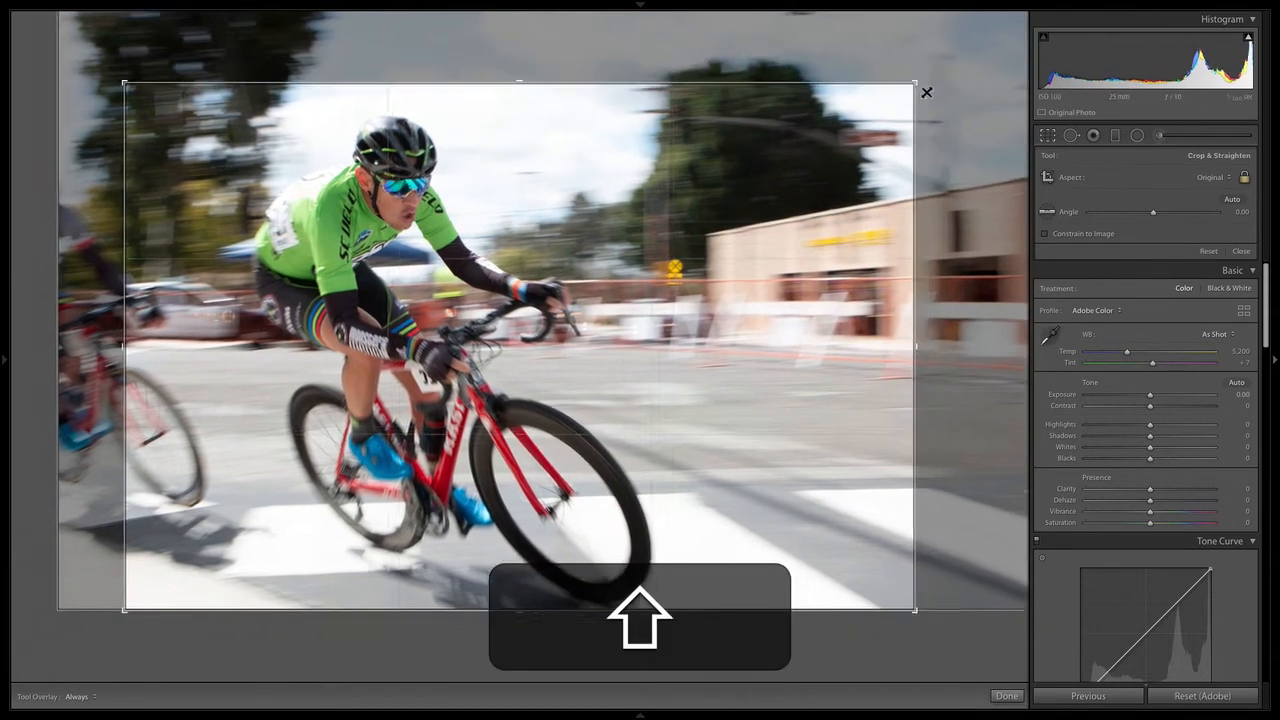
key("Return")
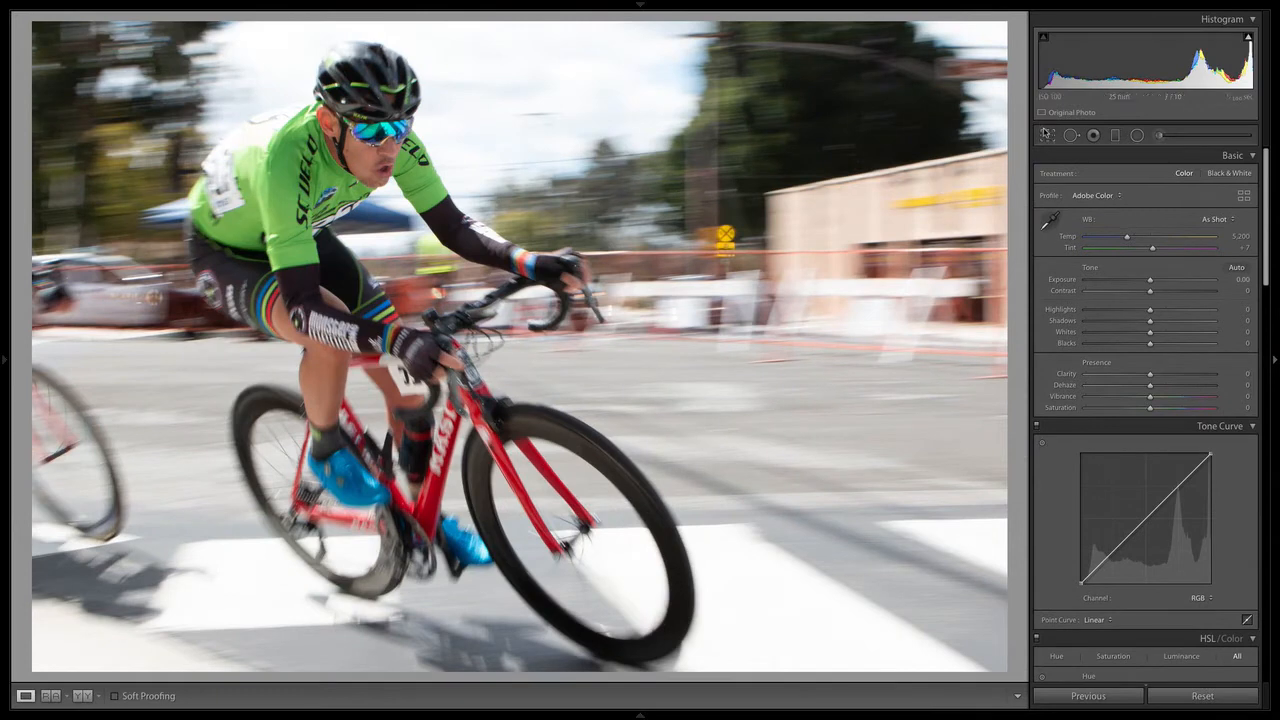
Loosen the crop slightly to leave more space above and around the lead cyclist, and apply it
key("r")
left_click_drag(887, 92, 933, 70)
key("Return")
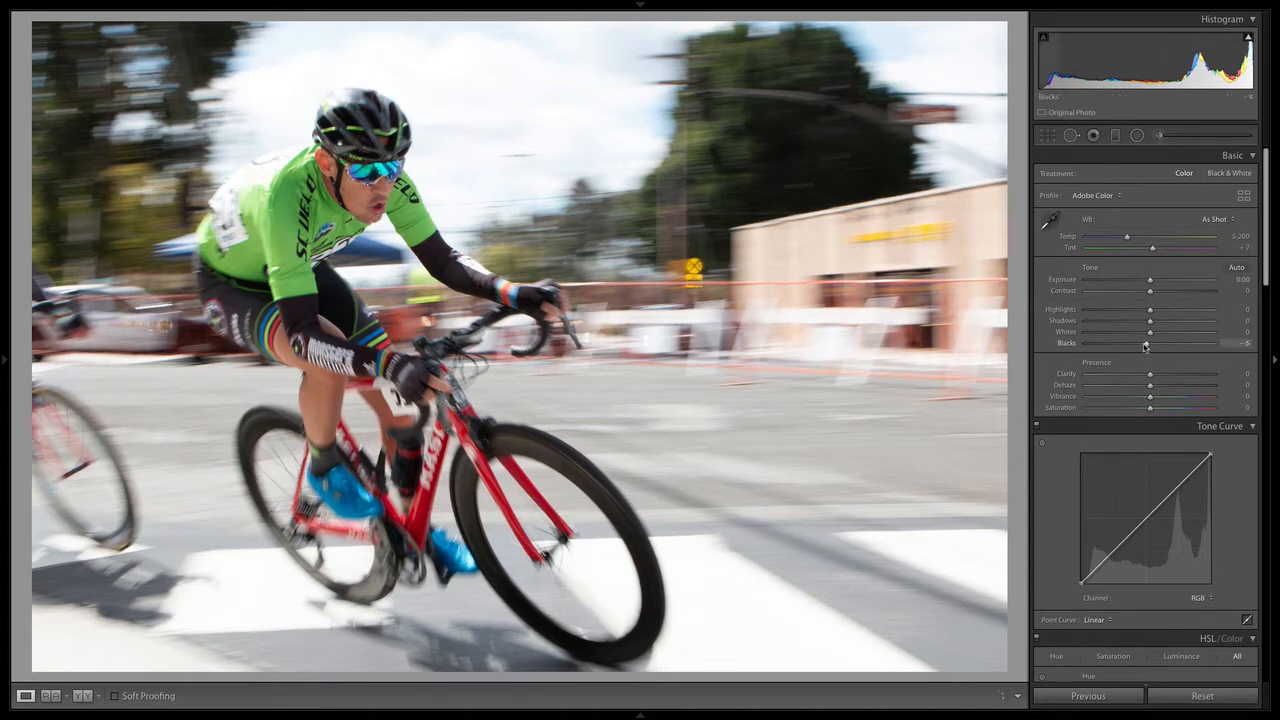
Set Highlights to +21, Shadows to +34, Whites to −14, Blacks to −17 and Clarity to +10
left_click_drag(1146, 346, 1157, 378)
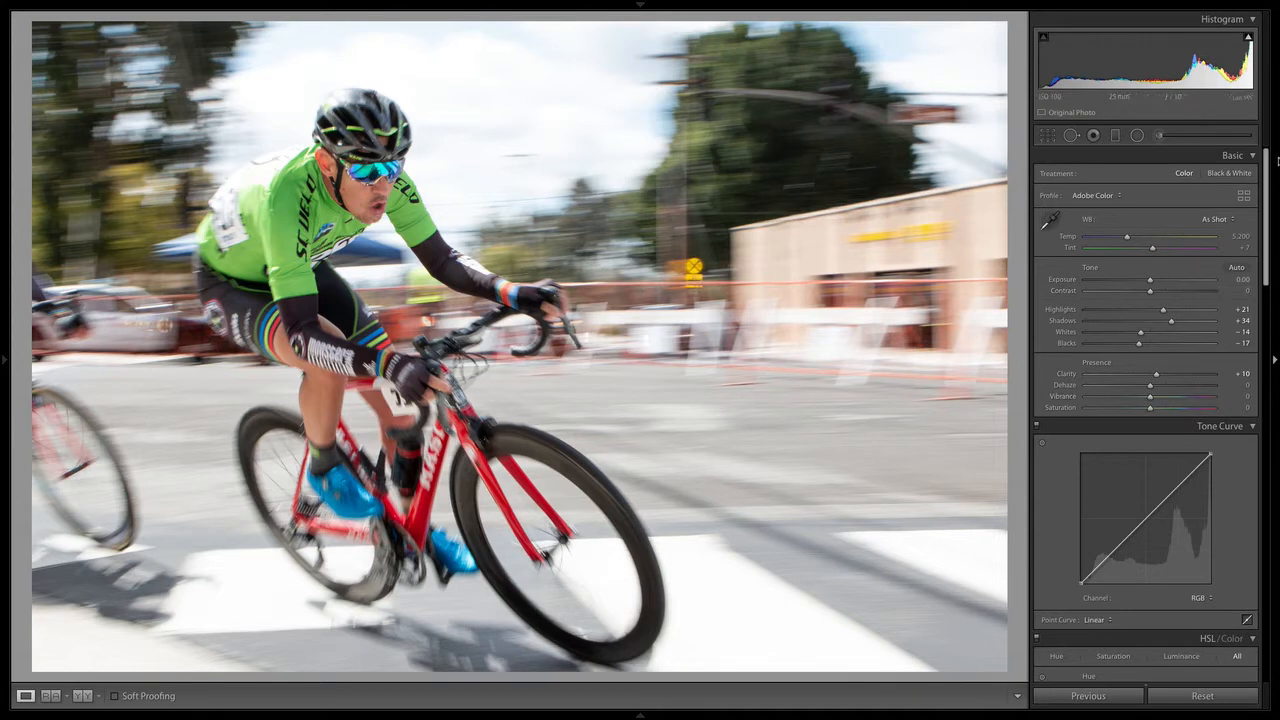
Use targeted saturation adjustment to set Red to +27, Orange to +7, Green to +68, Aqua to +7 and Blue to +52
left_click_drag(1267, 177, 1263, 286)
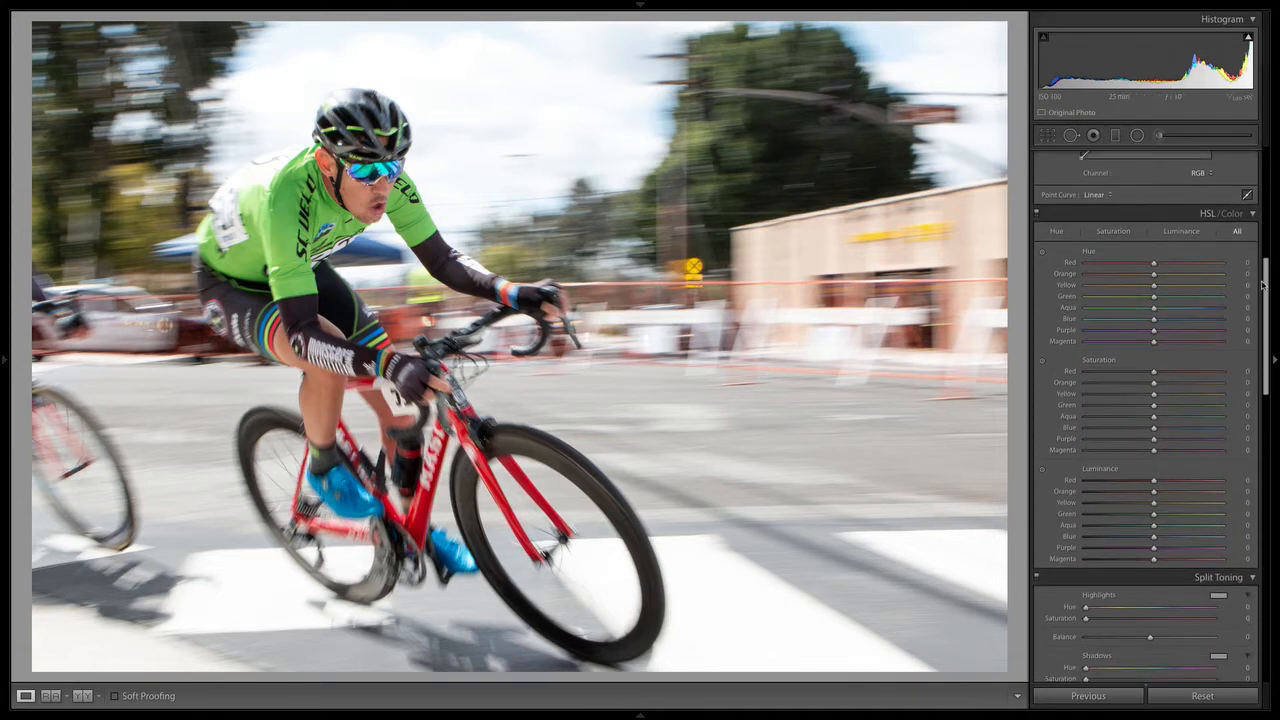
left_click(1042, 362)
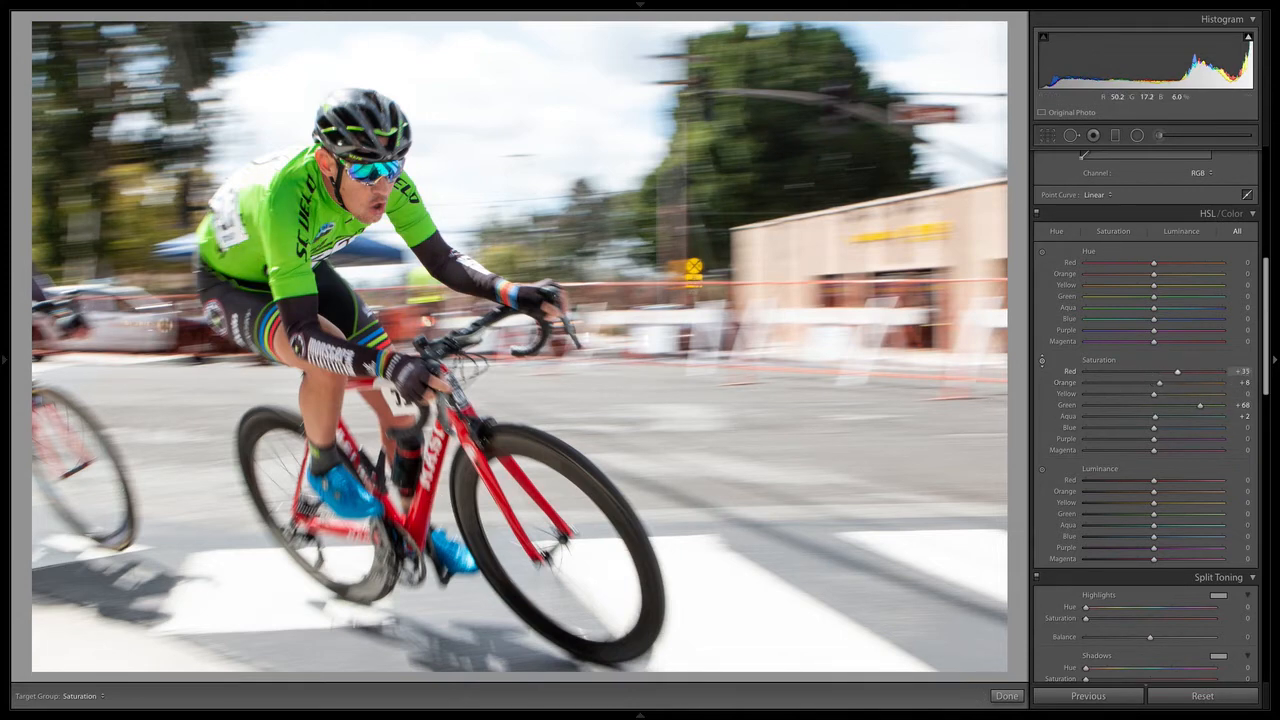
left_click_drag(328, 518, 350, 500)
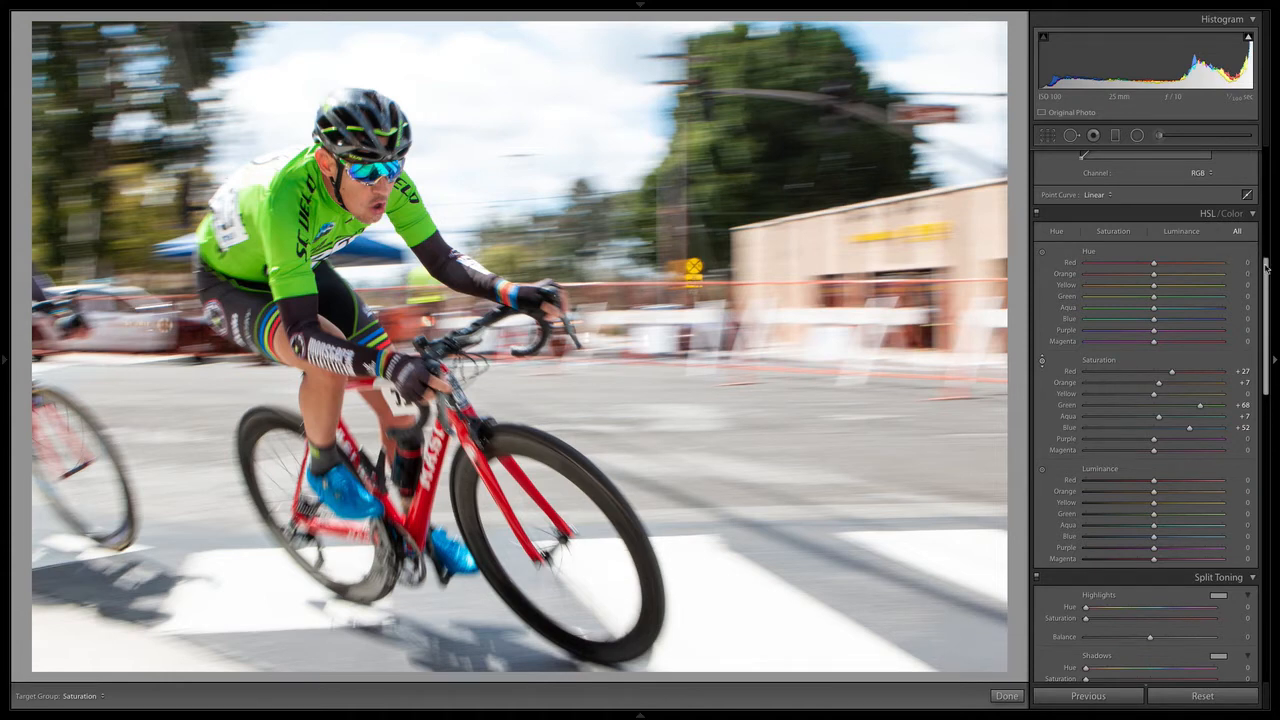
Try targeted hue shifts on the green jersey, taking Green down to −100 and up to +100, and undo them
left_click_drag(1266, 276, 1266, 268)
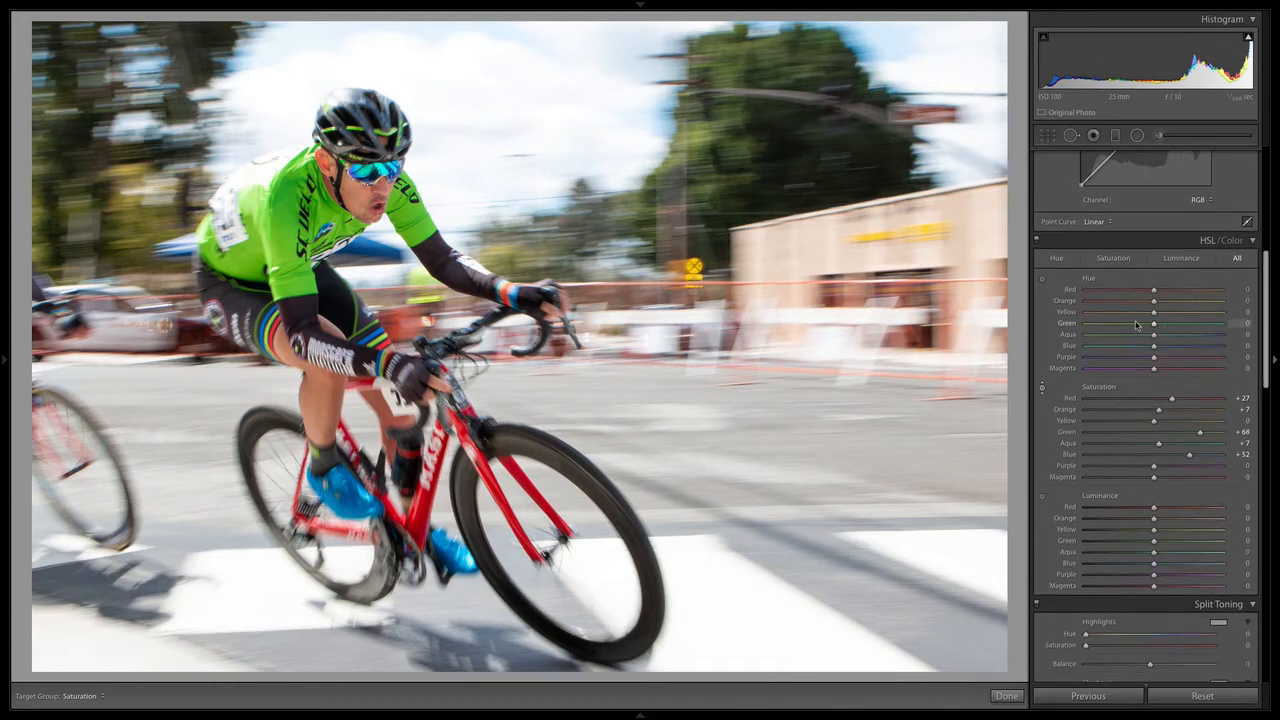
left_click(1042, 279)
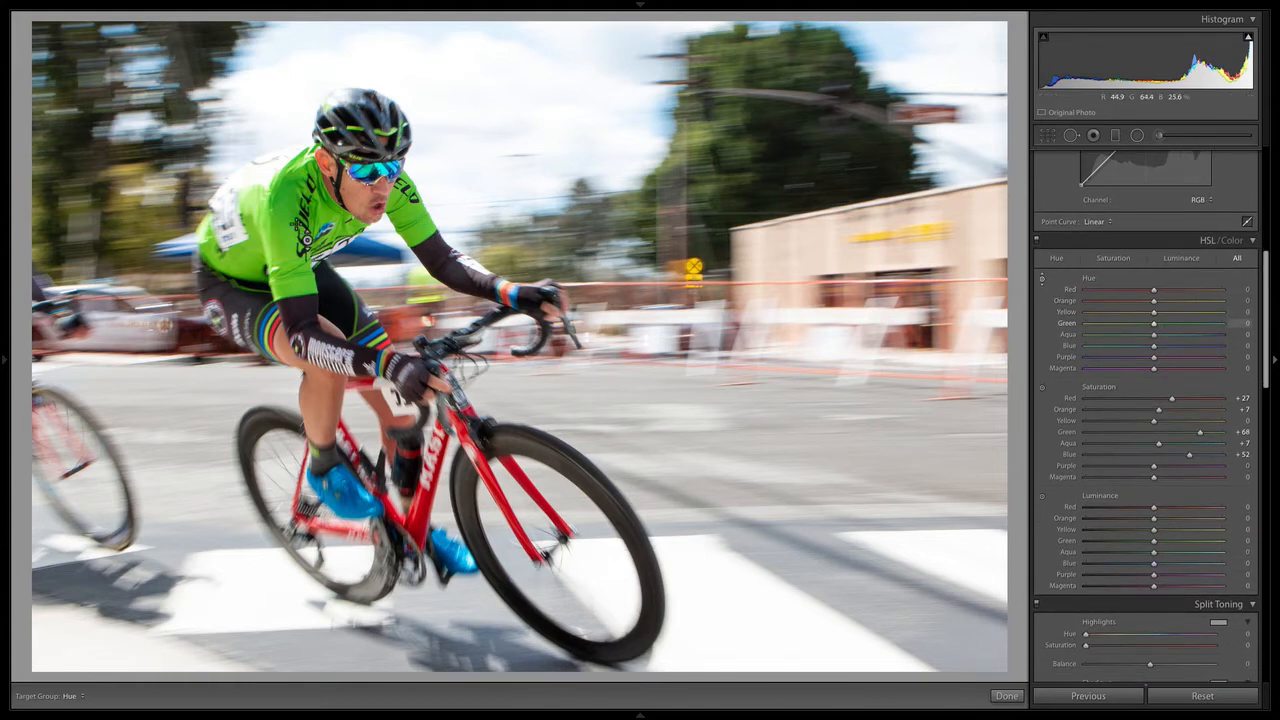
mouse_move(302, 236)
left_mouse_down()
mouse_move(302, 320)
mouse_move(302, 236)
left_mouse_up()
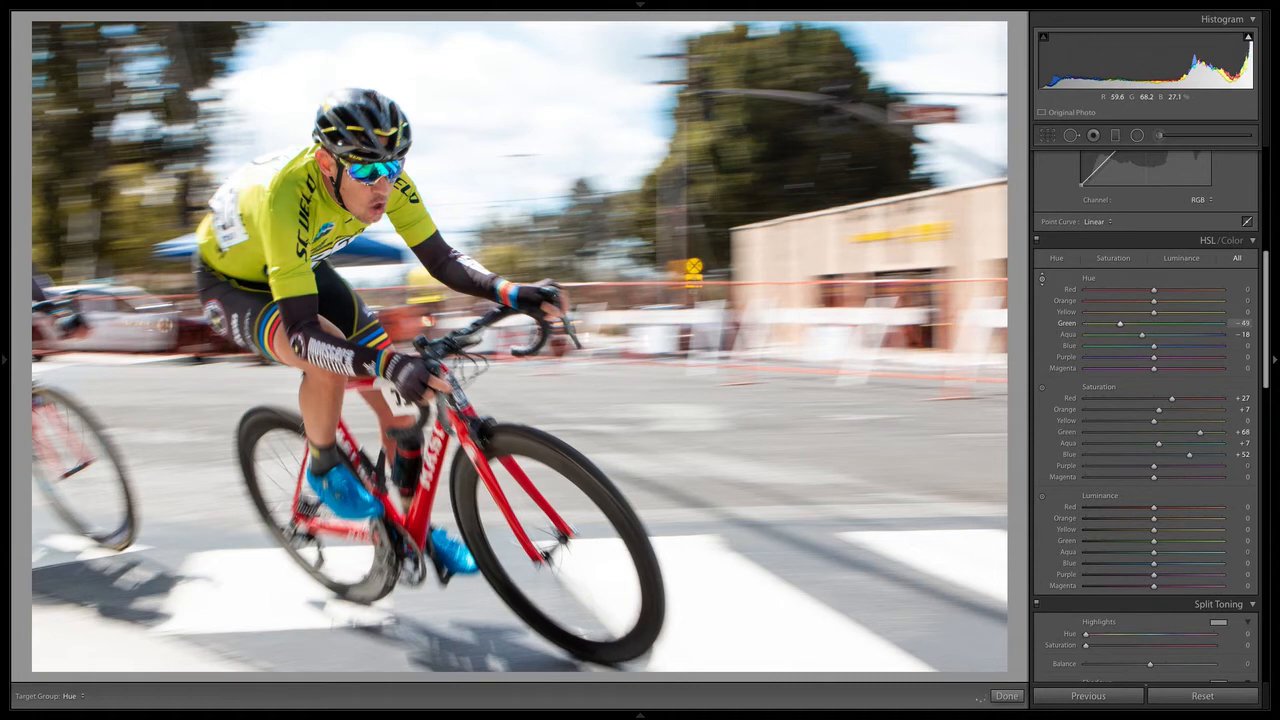
left_click_drag(255, 215, 255, 182)
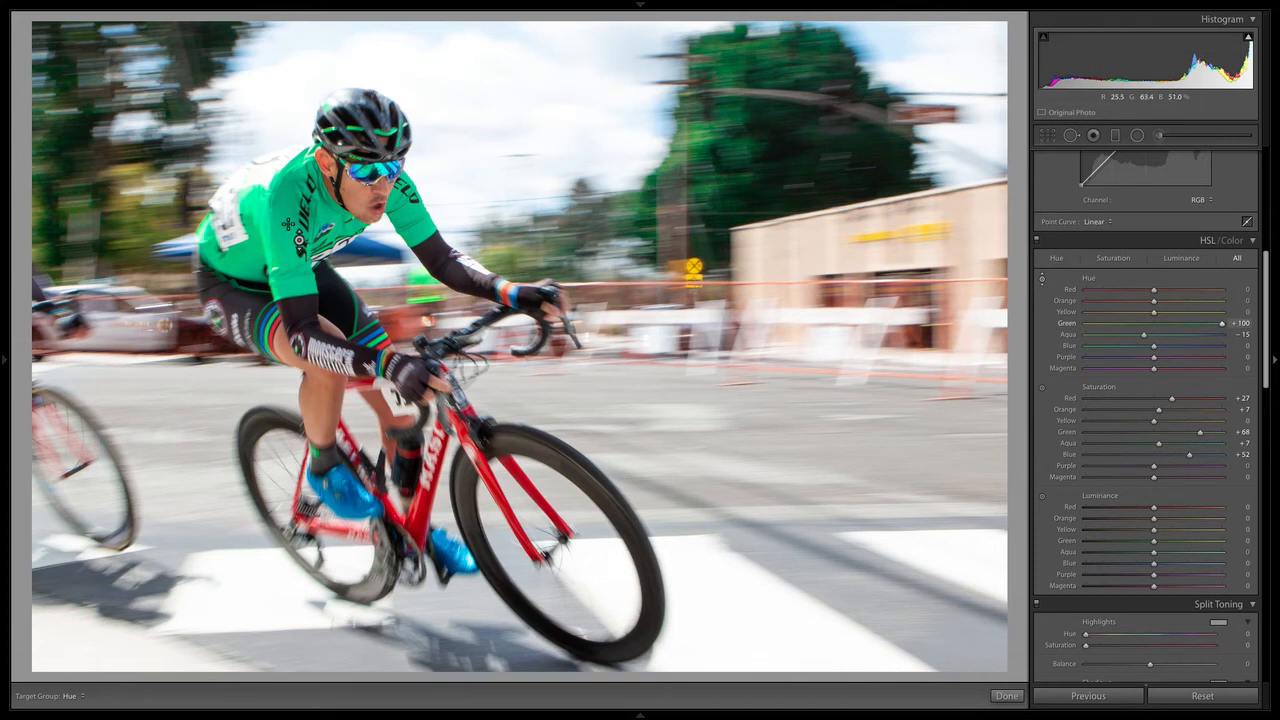
key("super+z")
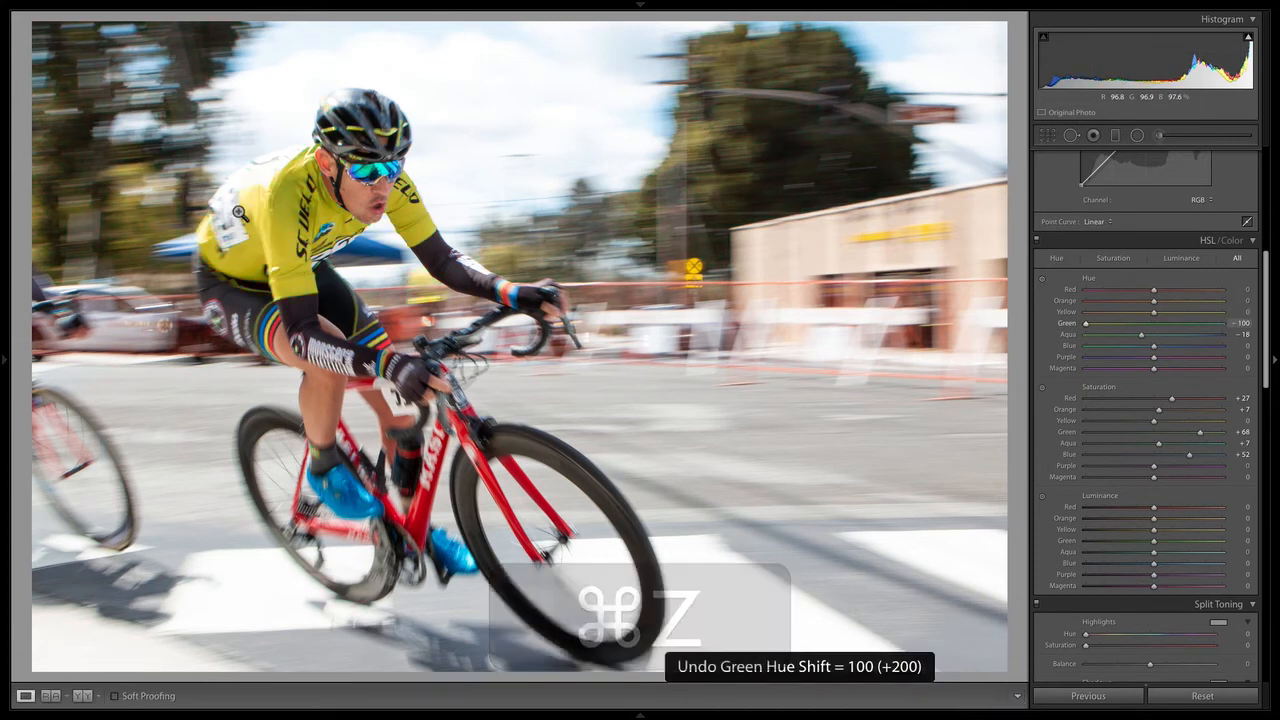
key("super+z")
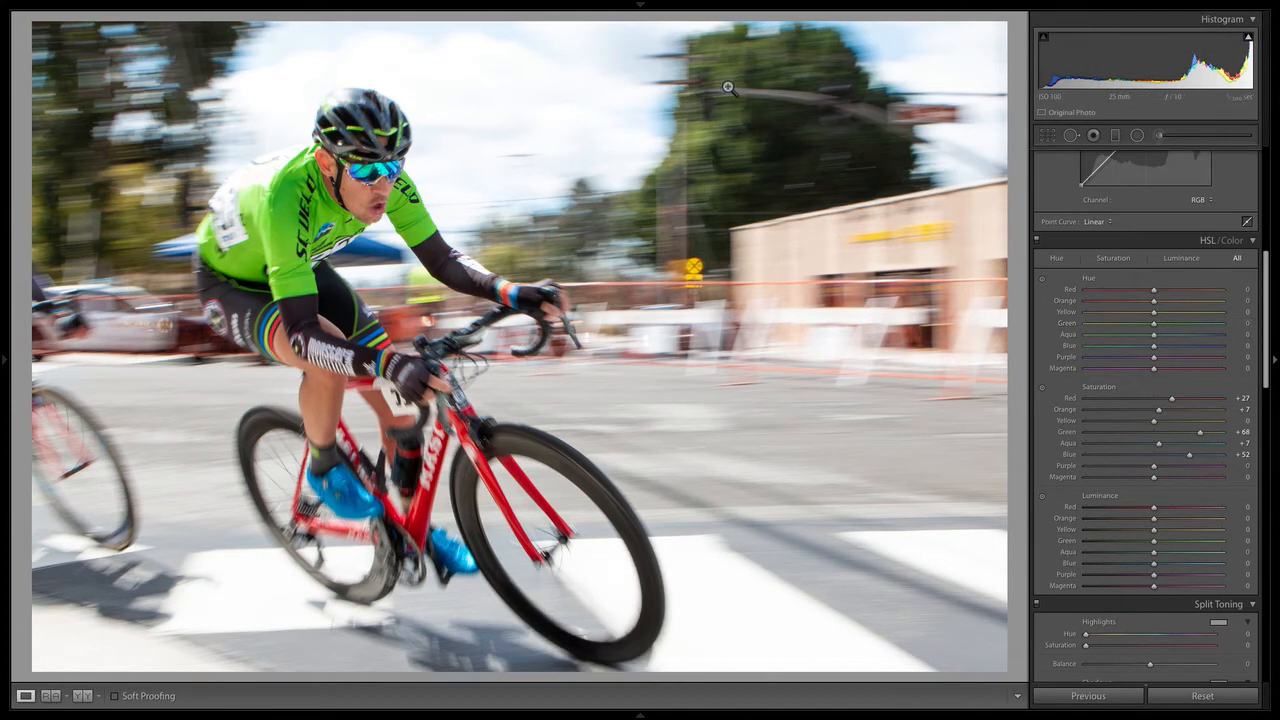
mouse_move(560, 23)
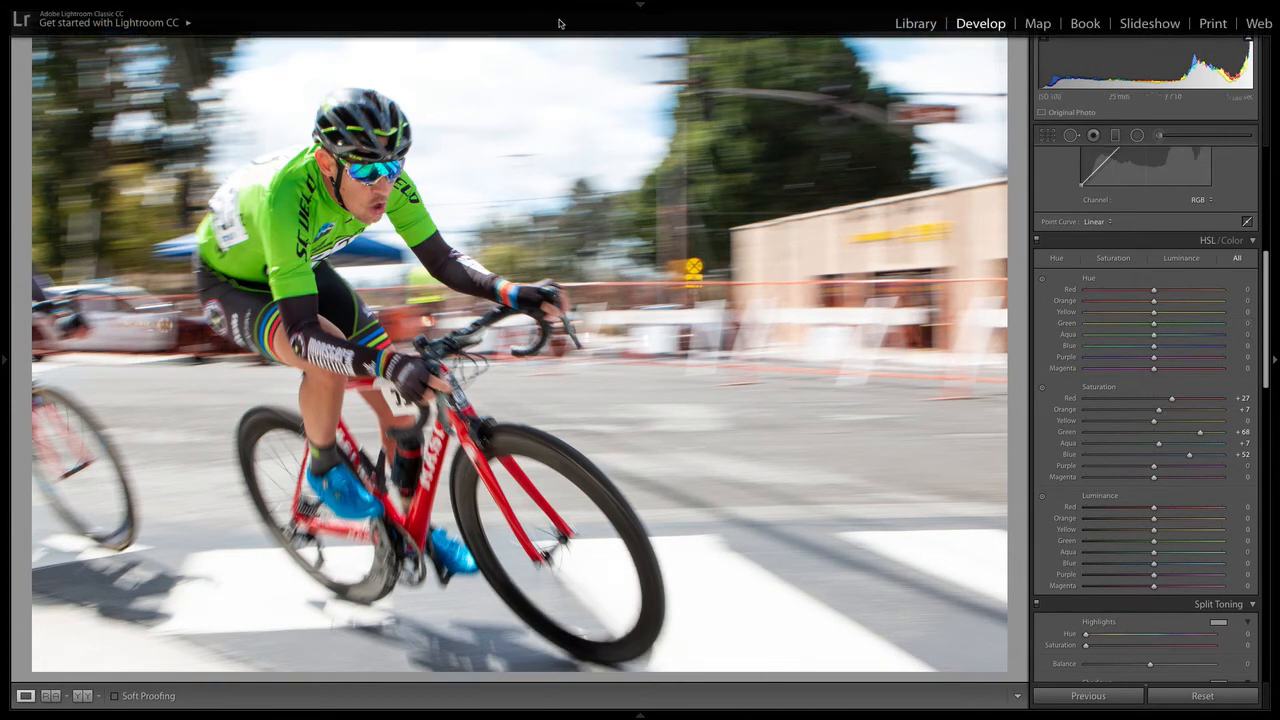
left_click(1159, 135)
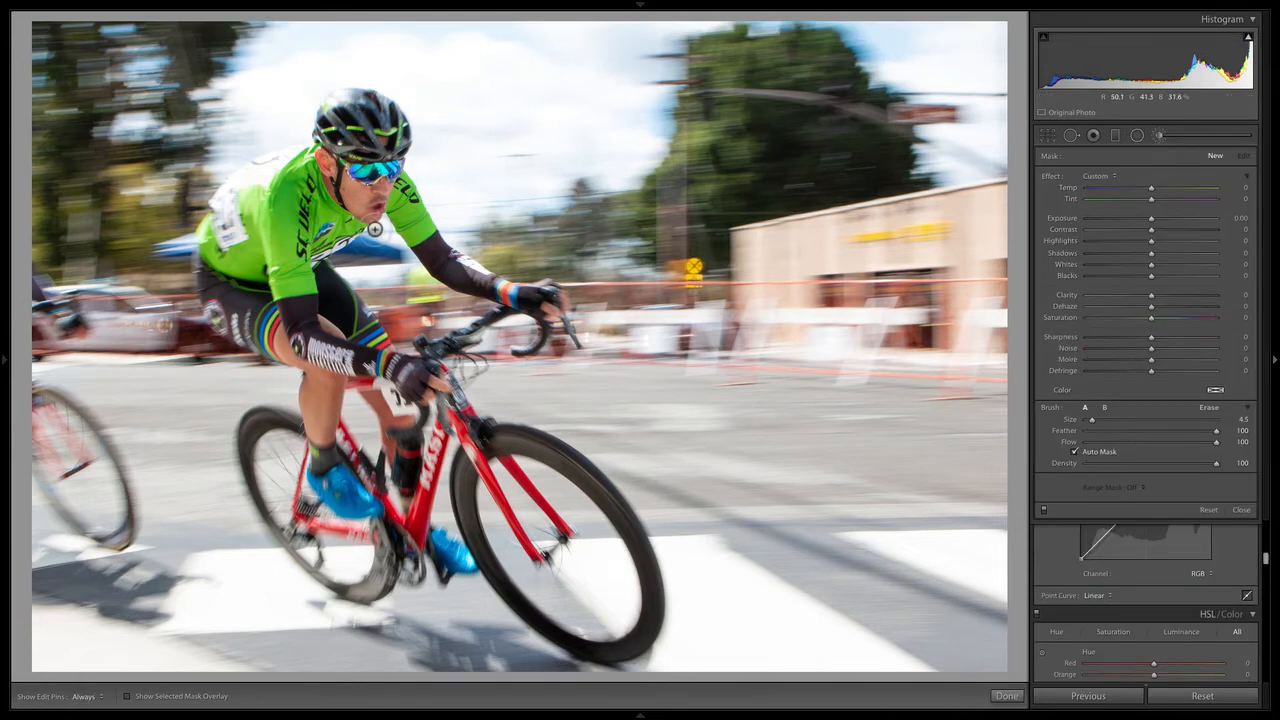
key("z")
key("space")
left_click_drag(424, 213, 897, 445)
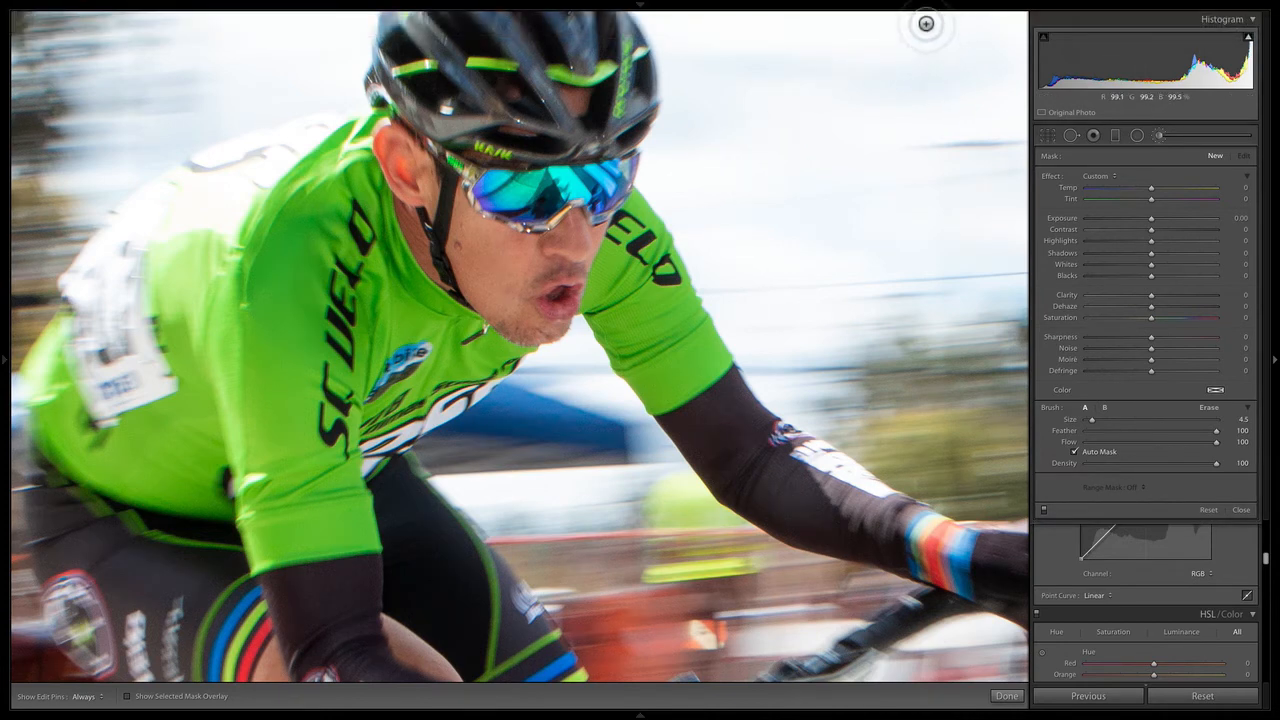
mouse_move(907, 18)
key("e")
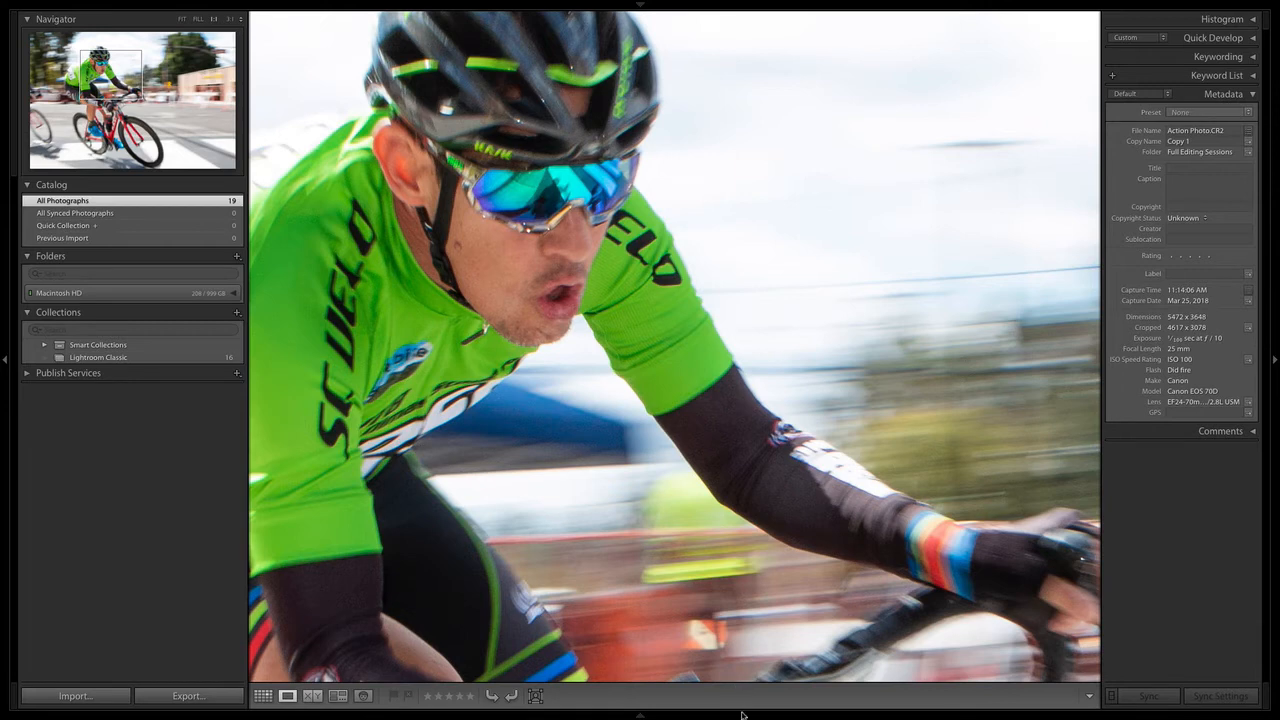
mouse_move(742, 714)
mouse_move(1012, 8)
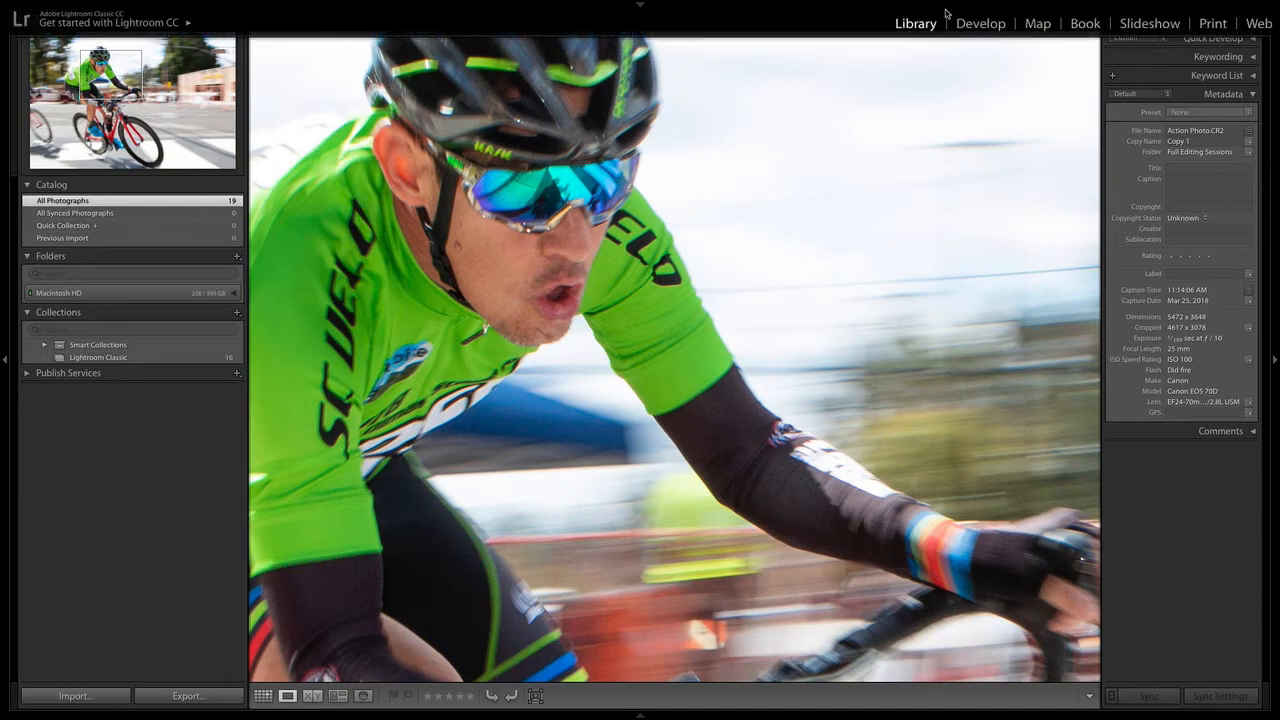
left_click(982, 23)
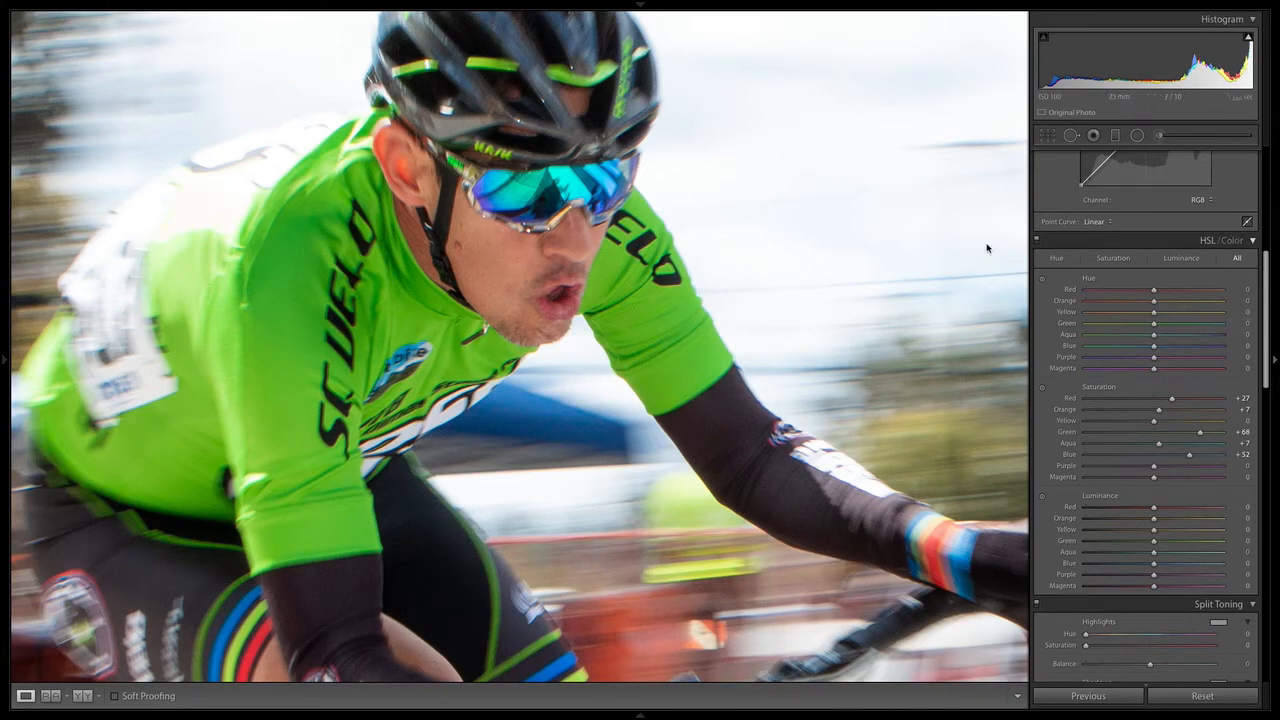
Paint an Adjustment Brush mask over the lead cyclist's face with the mask overlay shown and a brush size of 13.6
key("space")
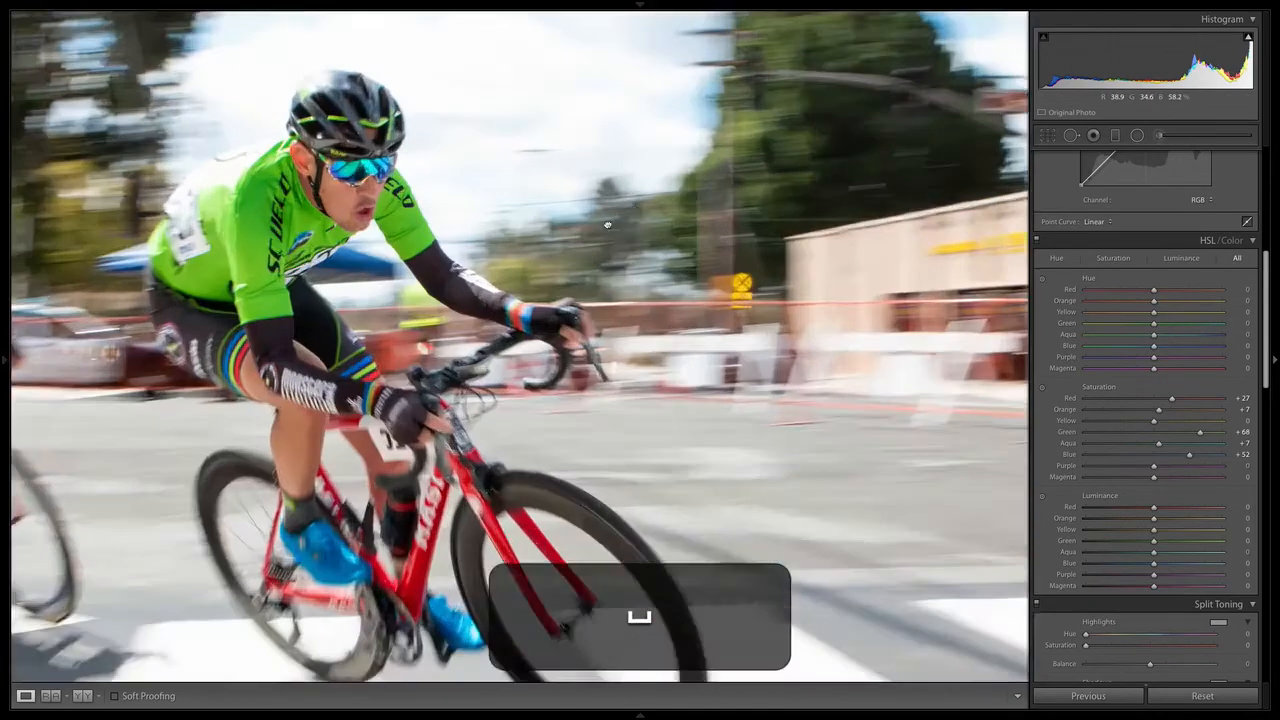
key("space")
key("space")
key("space")
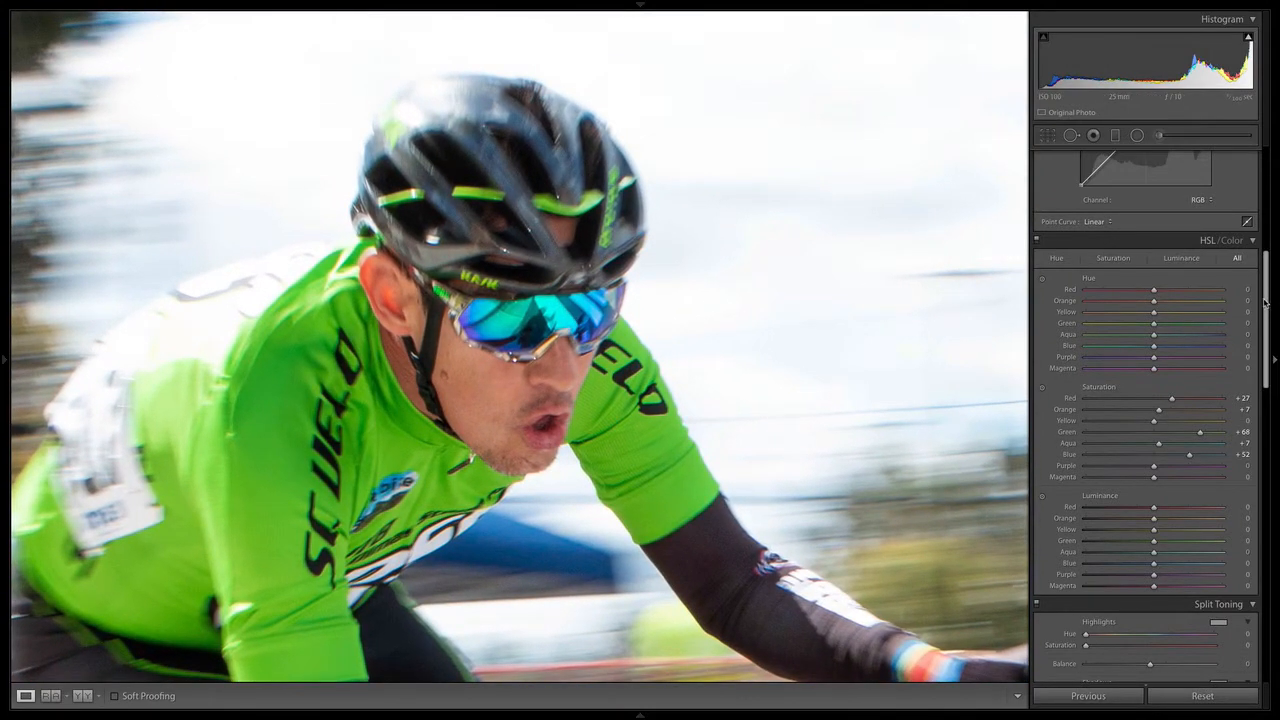
left_click_drag(1265, 303, 1265, 200)
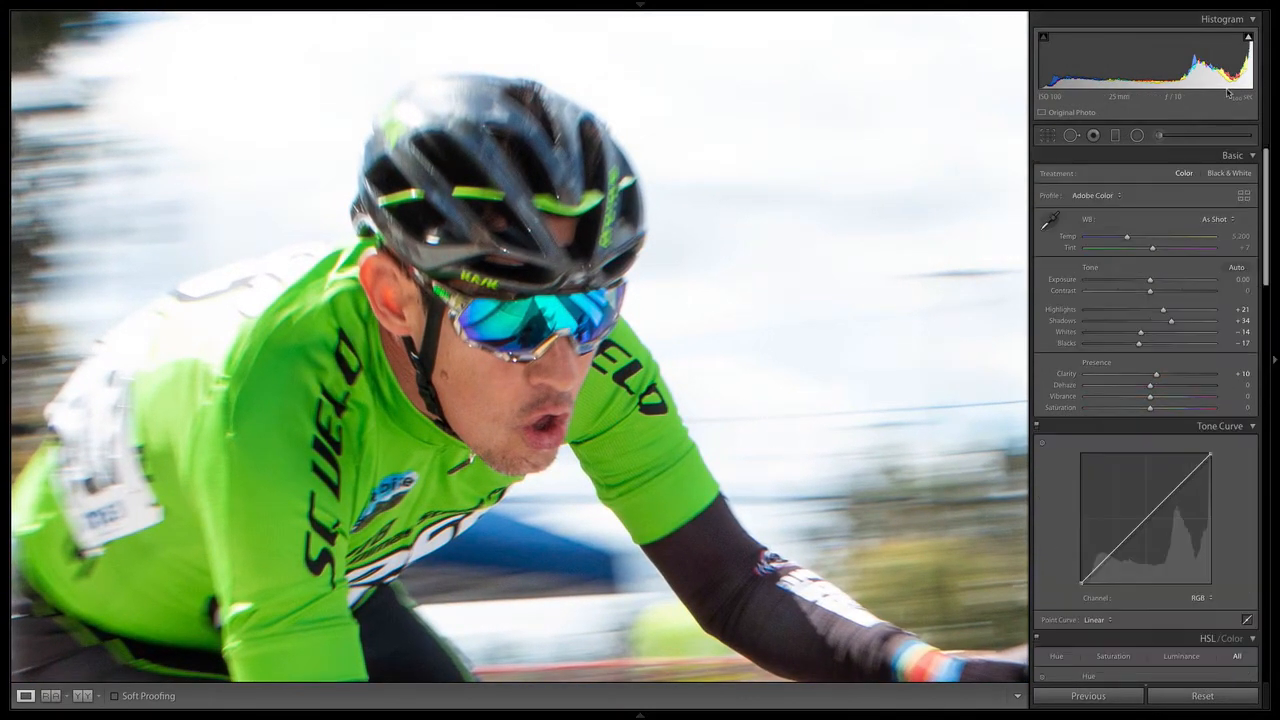
left_click(1160, 136)
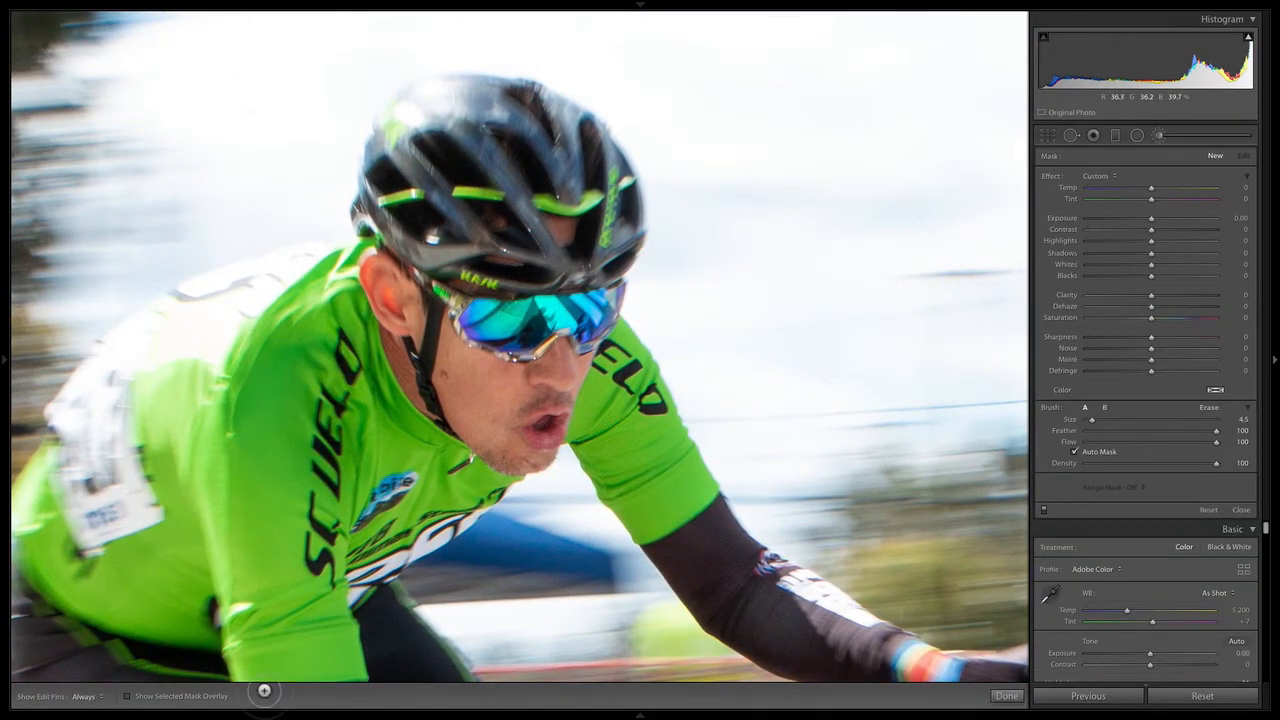
left_click(126, 695)
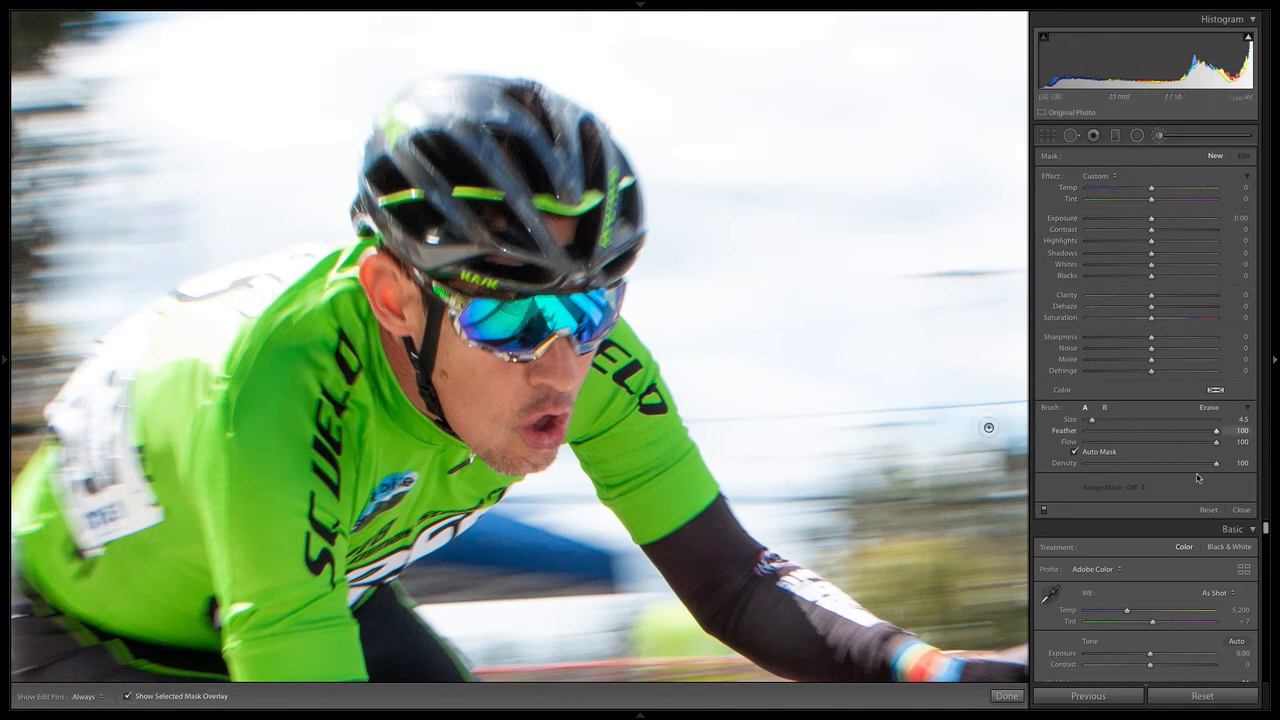
scroll(986, 414, "up", 4)
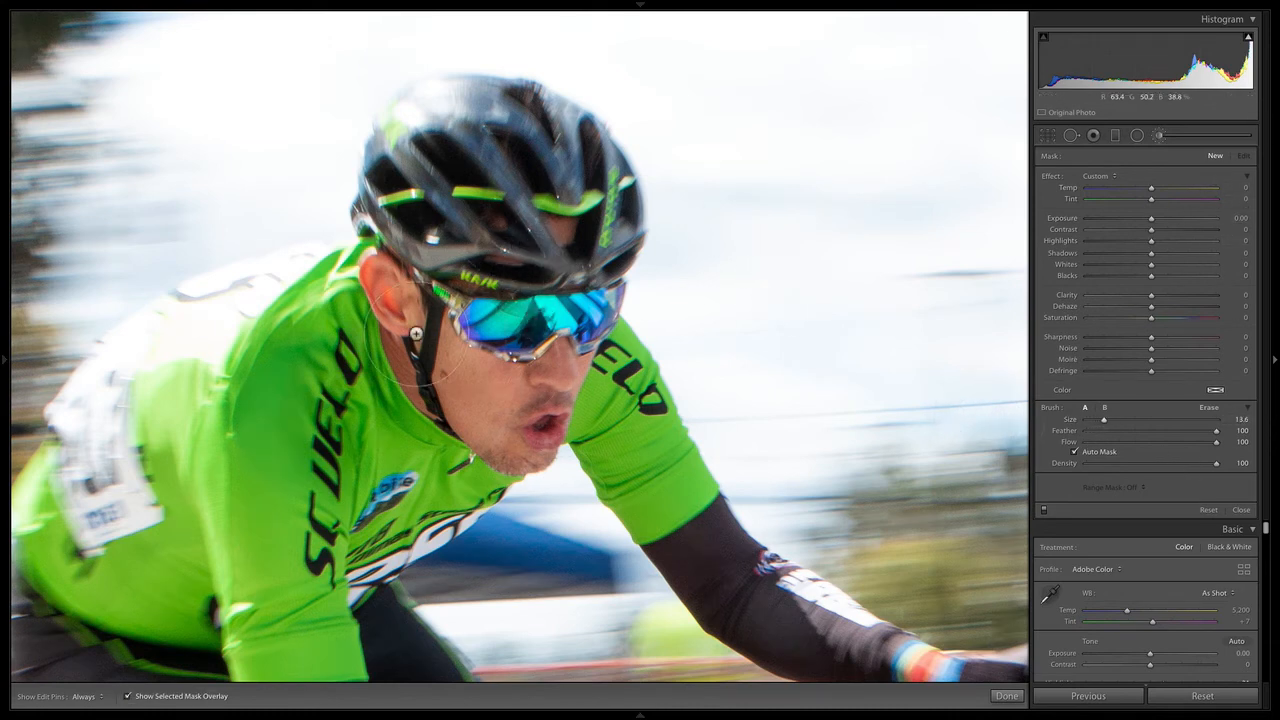
mouse_move(468, 366)
left_mouse_down()
mouse_move(440, 420)
mouse_move(530, 440)
mouse_move(555, 465)
left_mouse_up()
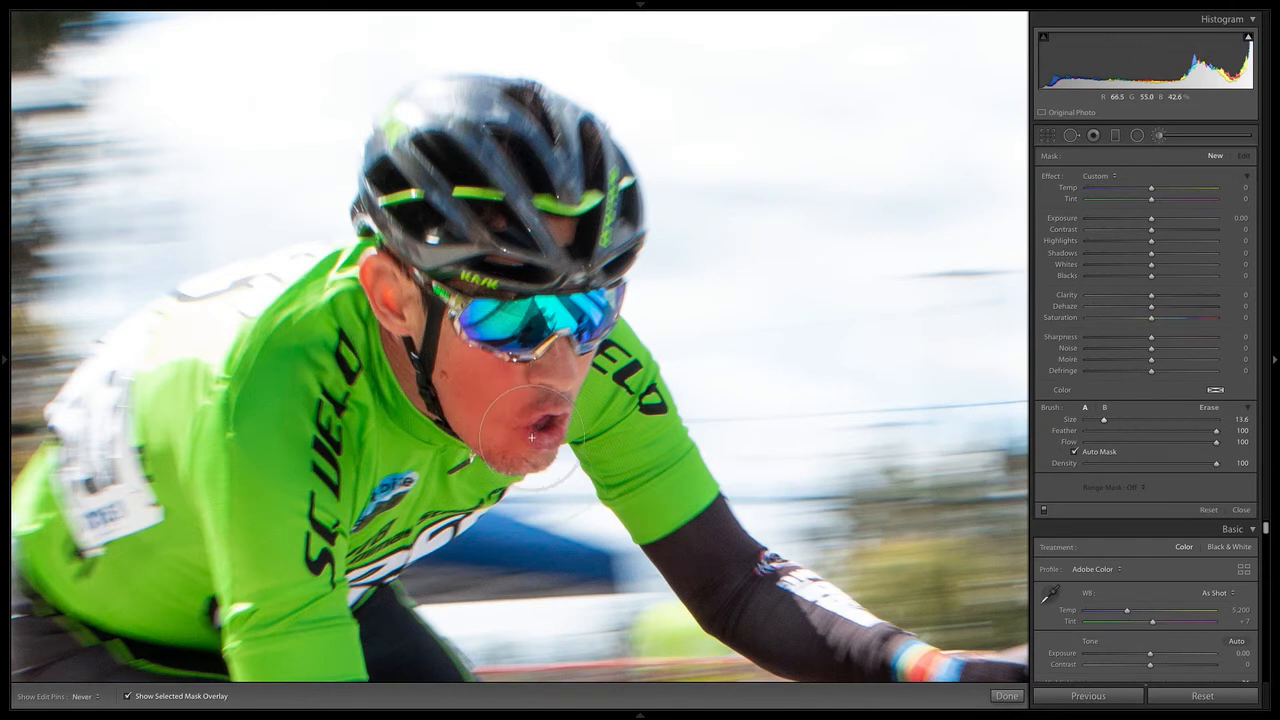
key("h")
mouse_move(575, 355)
left_mouse_down()
mouse_move(645, 282)
mouse_move(540, 322)
mouse_move(430, 270)
mouse_move(455, 390)
mouse_move(468, 385)
mouse_move(500, 418)
mouse_move(490, 410)
left_mouse_up()
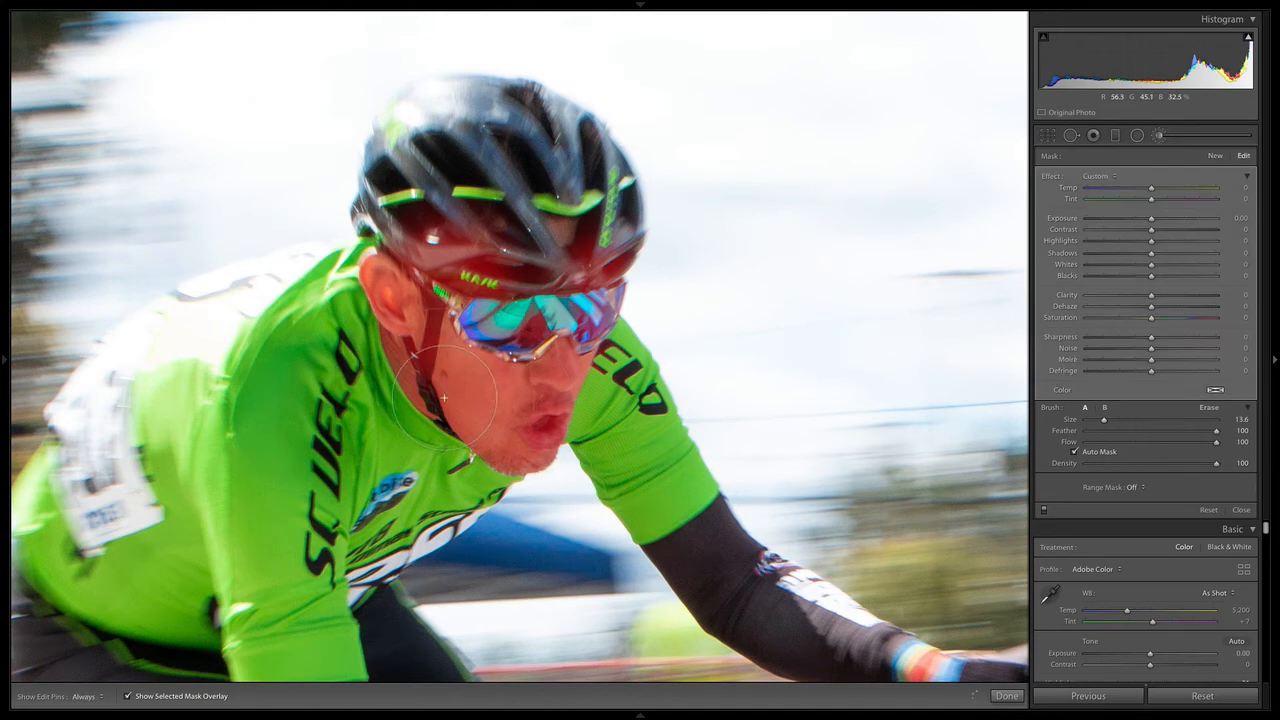
Extend the brush mask over the cyclist's helmet and hide the mask overlay
key("h")
key("h")
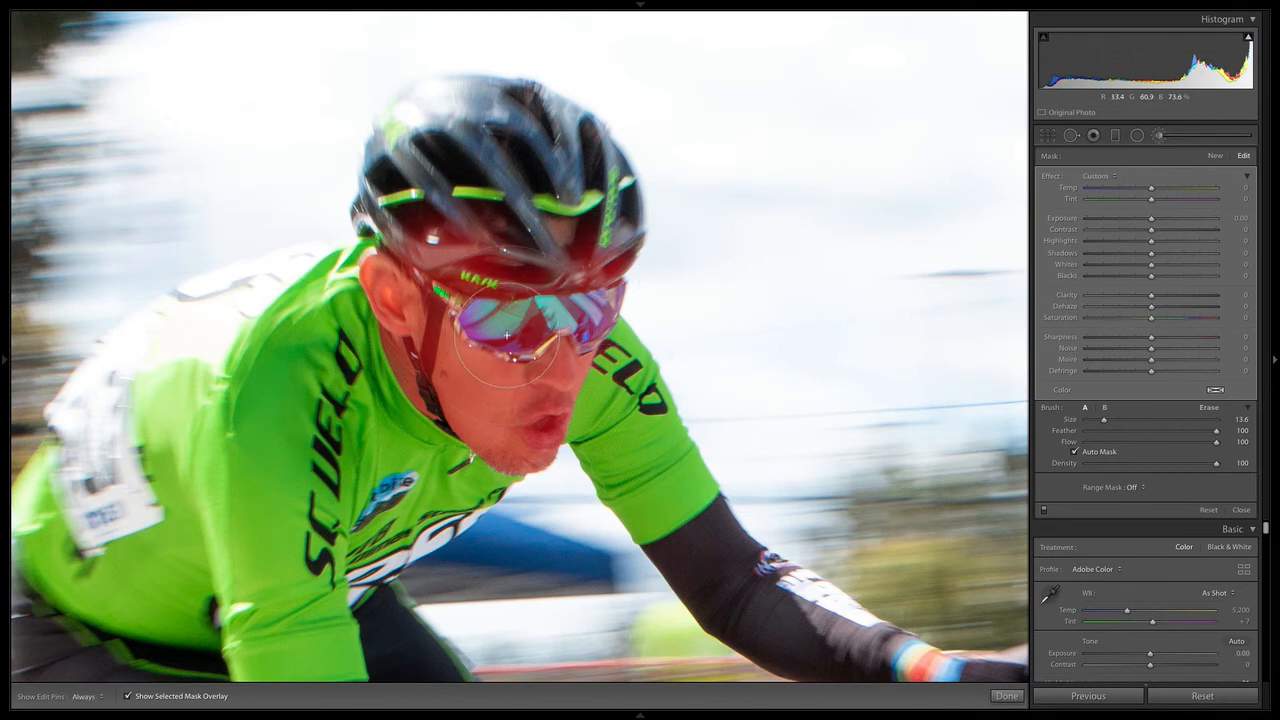
mouse_move(602, 250)
left_mouse_down()
mouse_move(529, 251)
mouse_move(471, 241)
mouse_move(447, 281)
mouse_move(478, 297)
mouse_move(432, 231)
mouse_move(462, 205)
mouse_move(534, 198)
mouse_move(567, 228)
mouse_move(573, 270)
mouse_move(547, 313)
mouse_move(581, 274)
mouse_move(612, 195)
left_mouse_up()
key("h")
key("h")
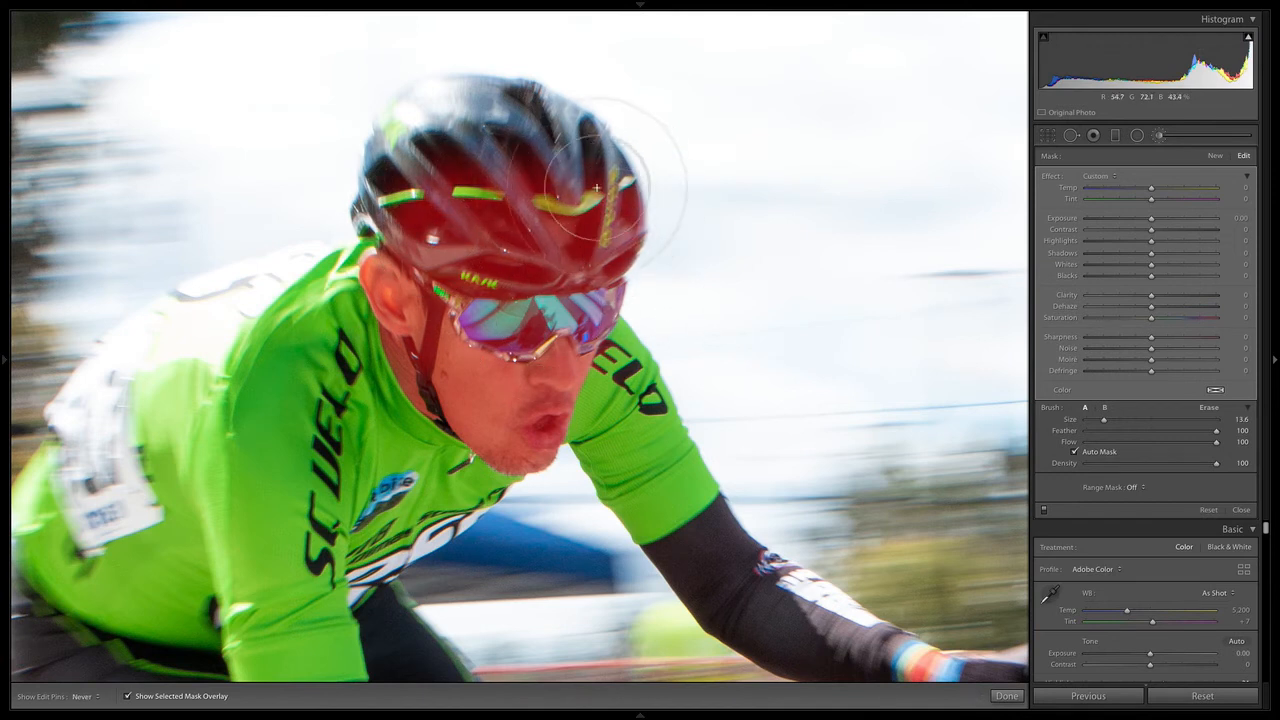
mouse_move(416, 186)
left_mouse_down()
mouse_move(403, 262)
mouse_move(435, 324)
mouse_move(543, 268)
mouse_move(552, 183)
left_mouse_up()
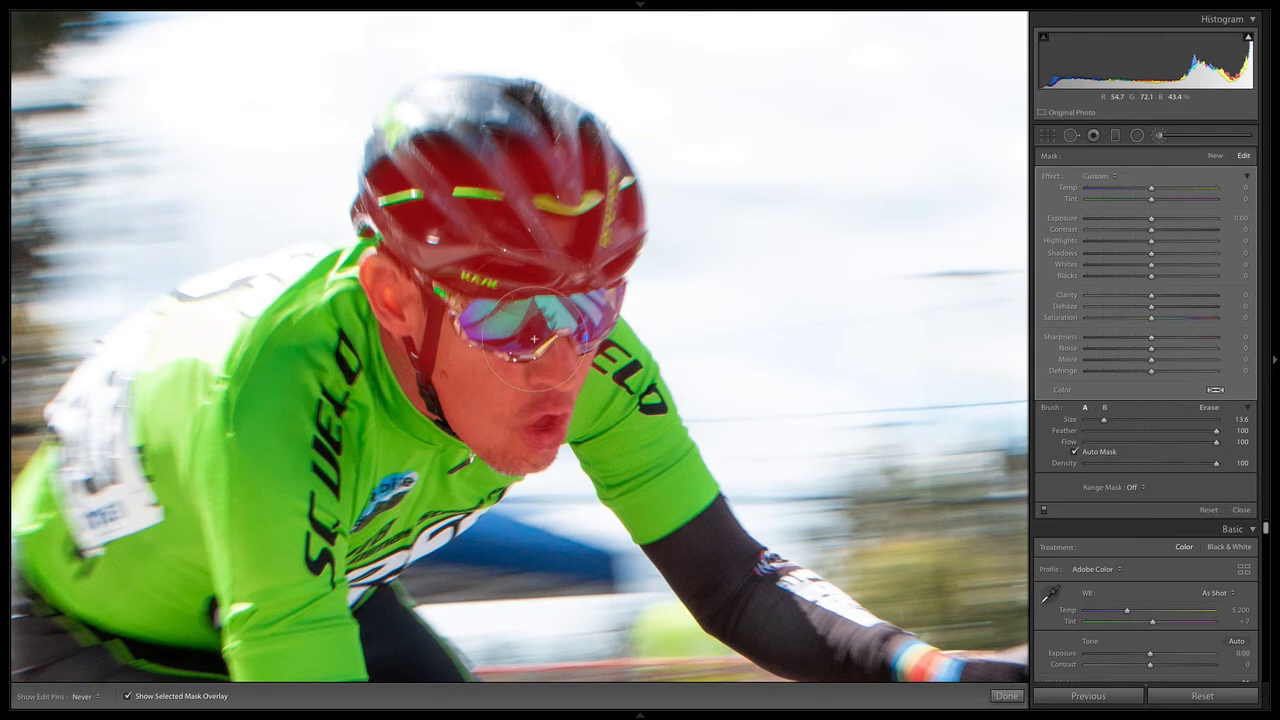
key("h")
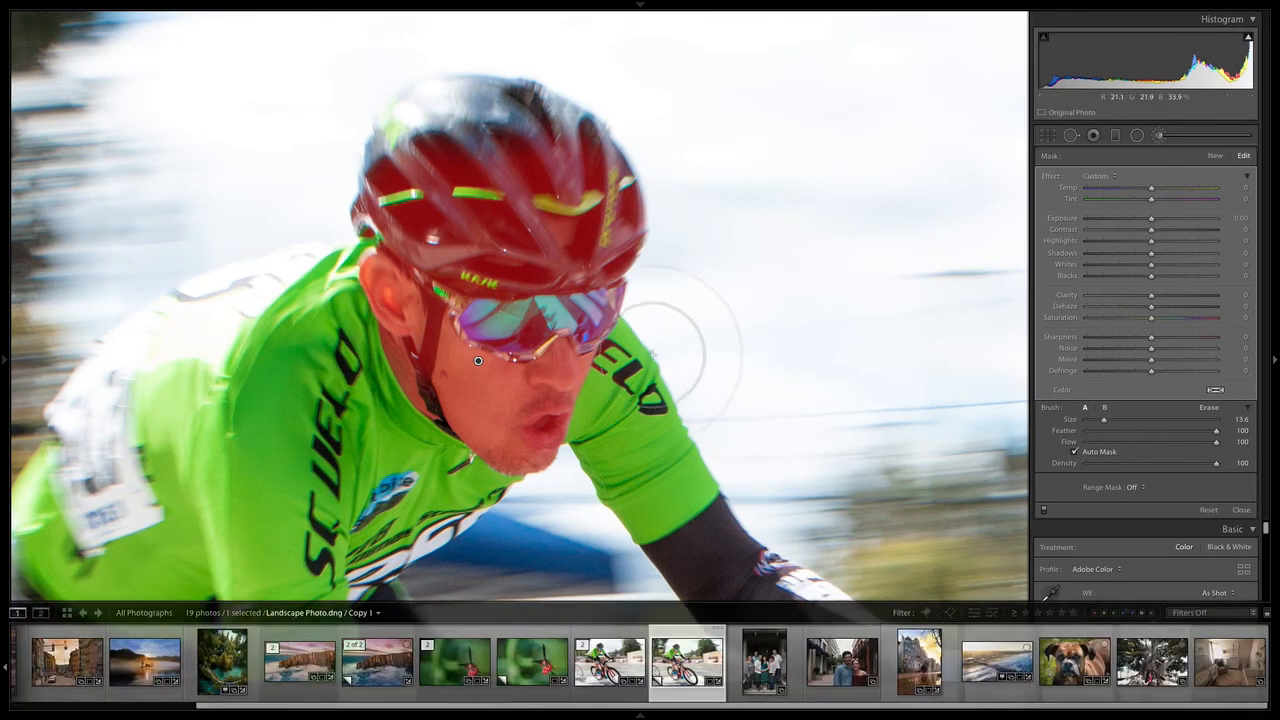
key("o")
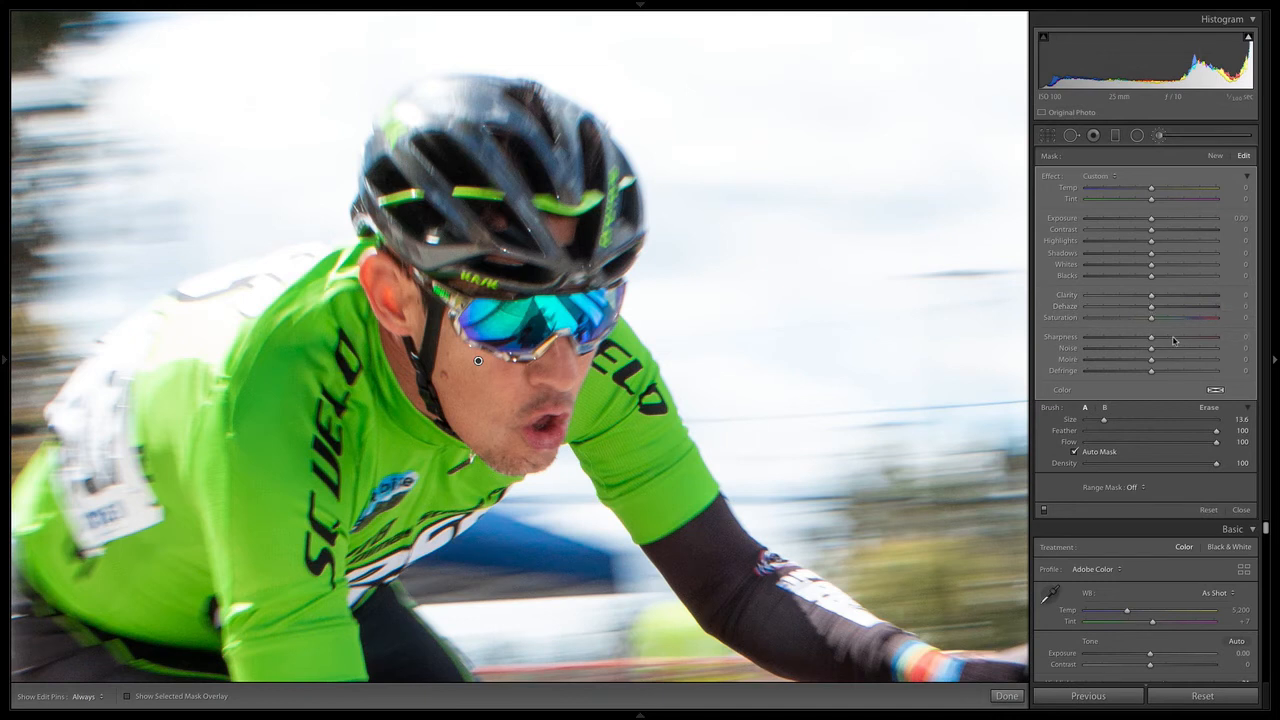
Set Sharpness to 35 and Clarity to 10 for the brushed face and helmet
left_click_drag(1176, 341, 1205, 340)
left_click_drag(1215, 338, 1178, 338)
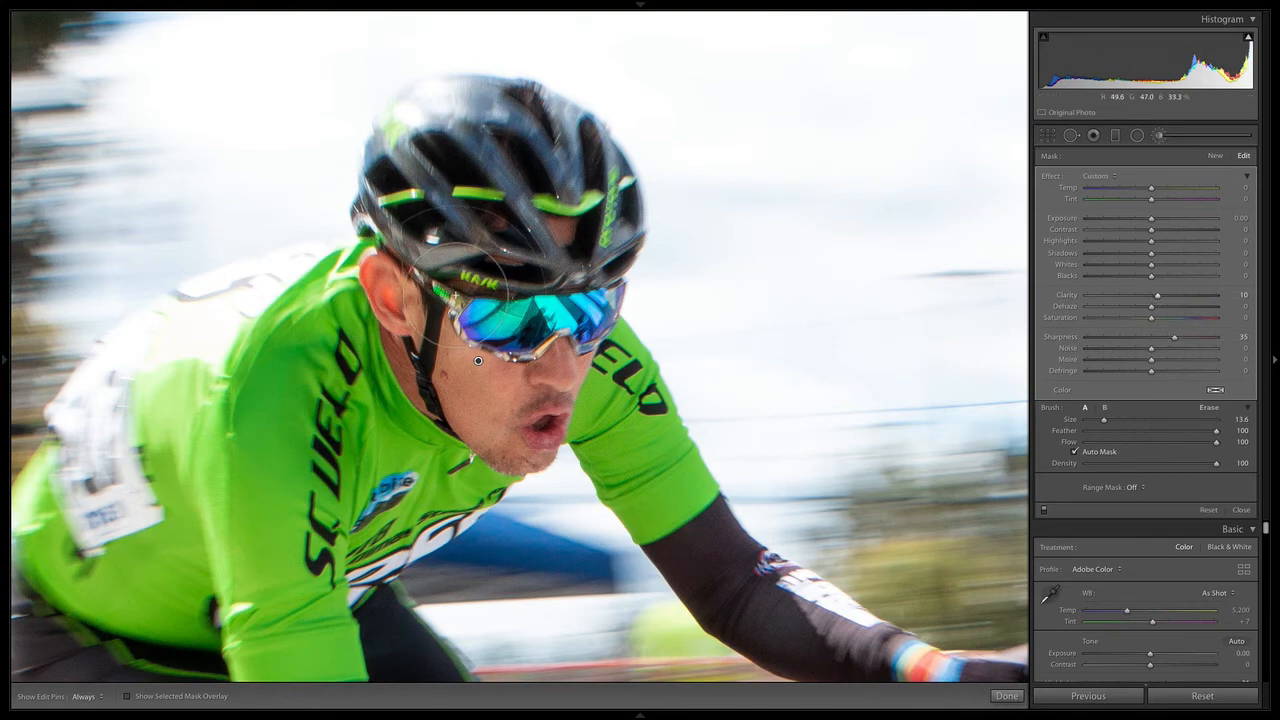
key("z")
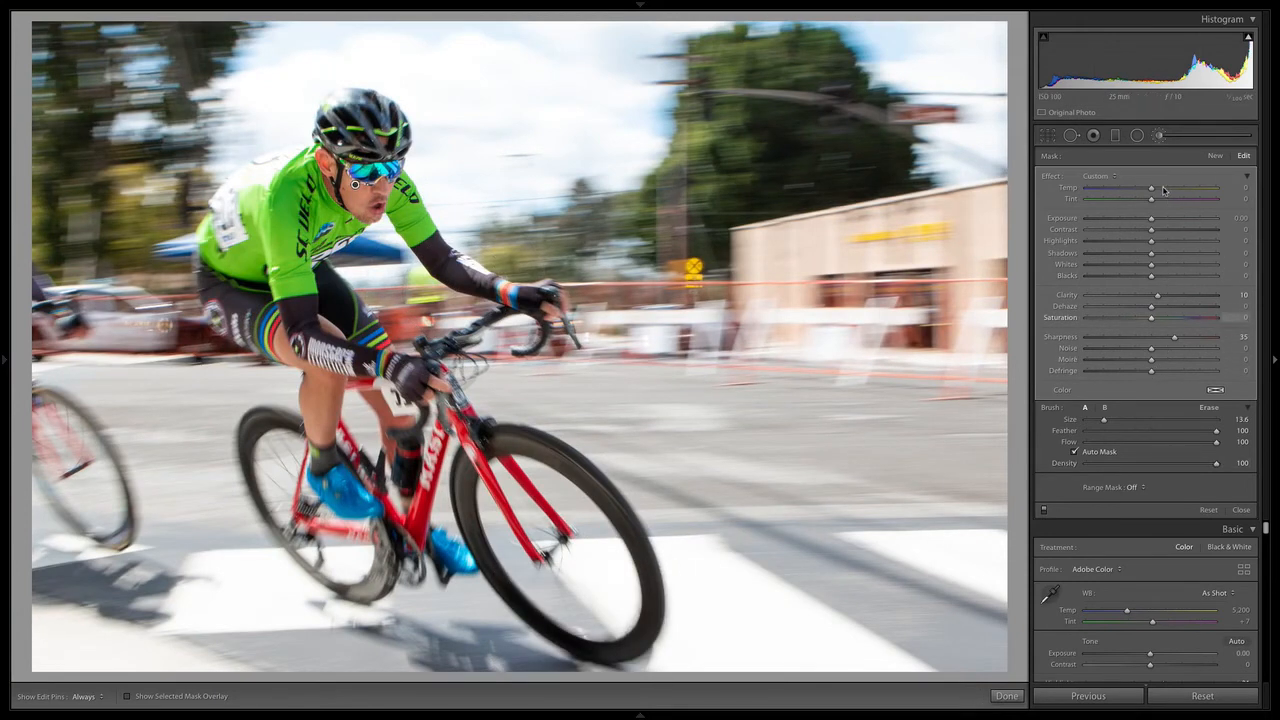
Set Highlights to 36, Shadows to 4 and Blacks to −11 for the brushed face and helmet
left_click_drag(1150, 277, 1135, 279)
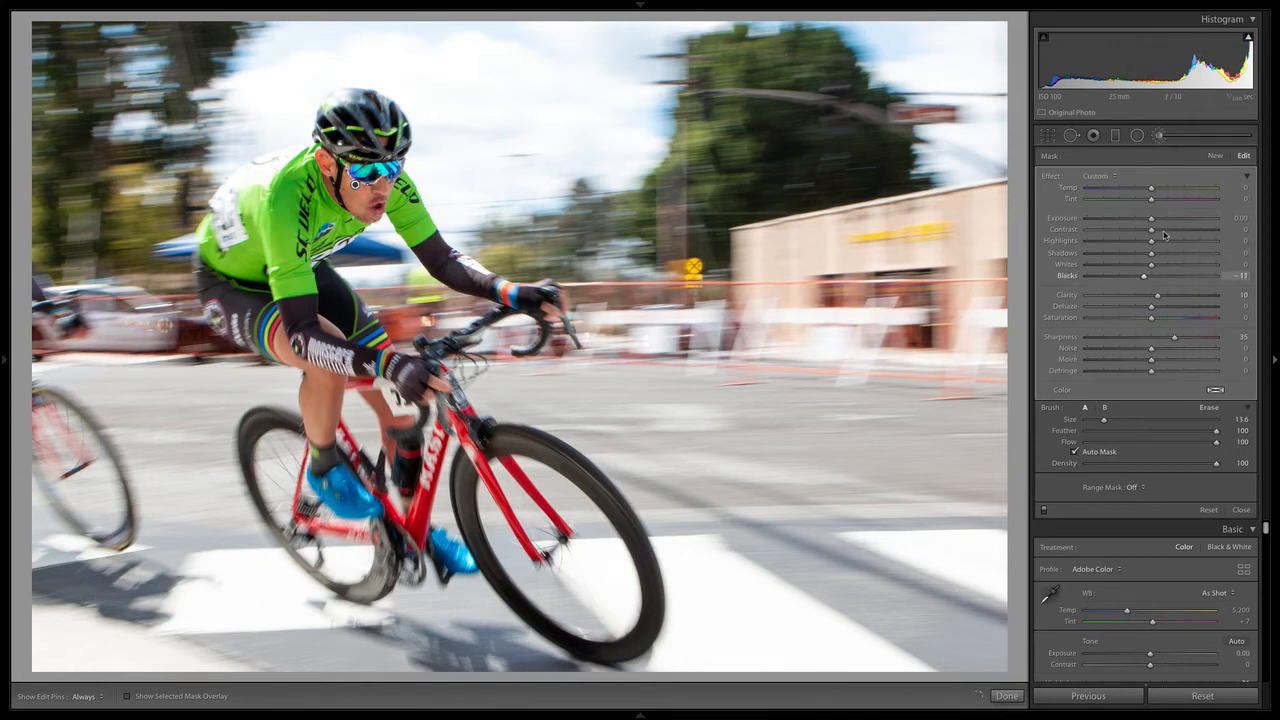
left_click_drag(1145, 257, 1142, 257)
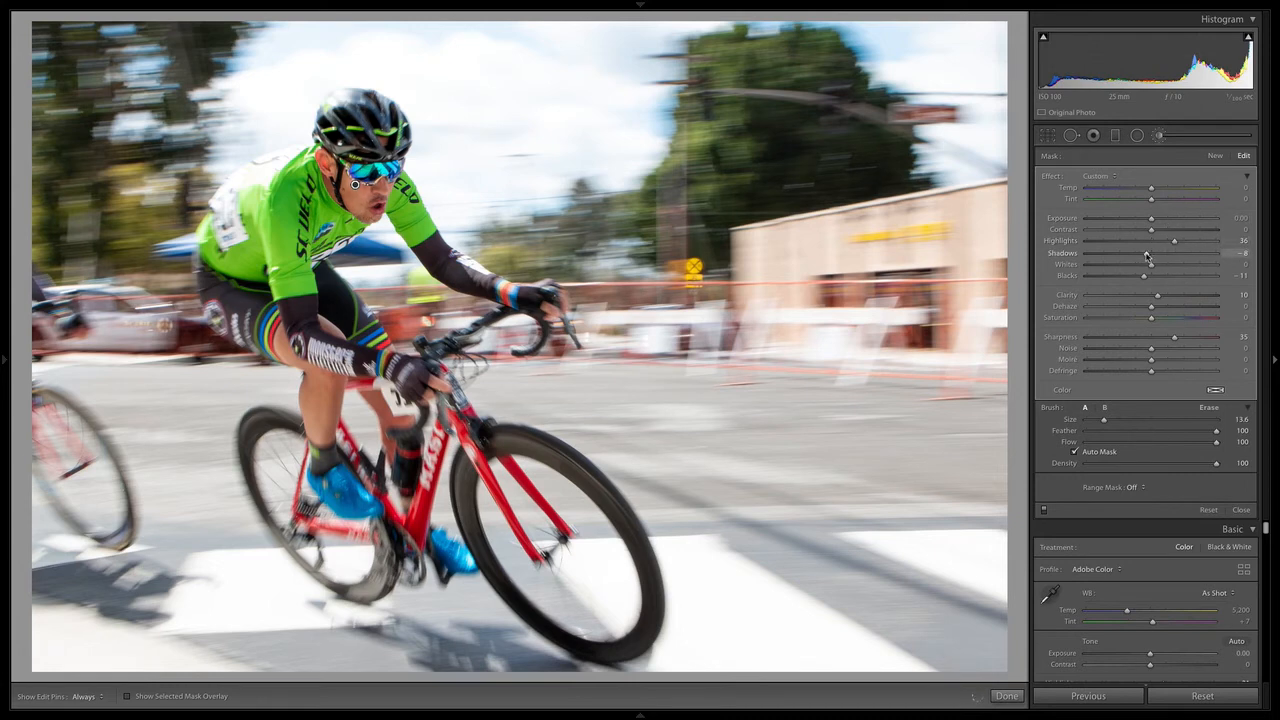
left_click_drag(1158, 258, 1159, 258)
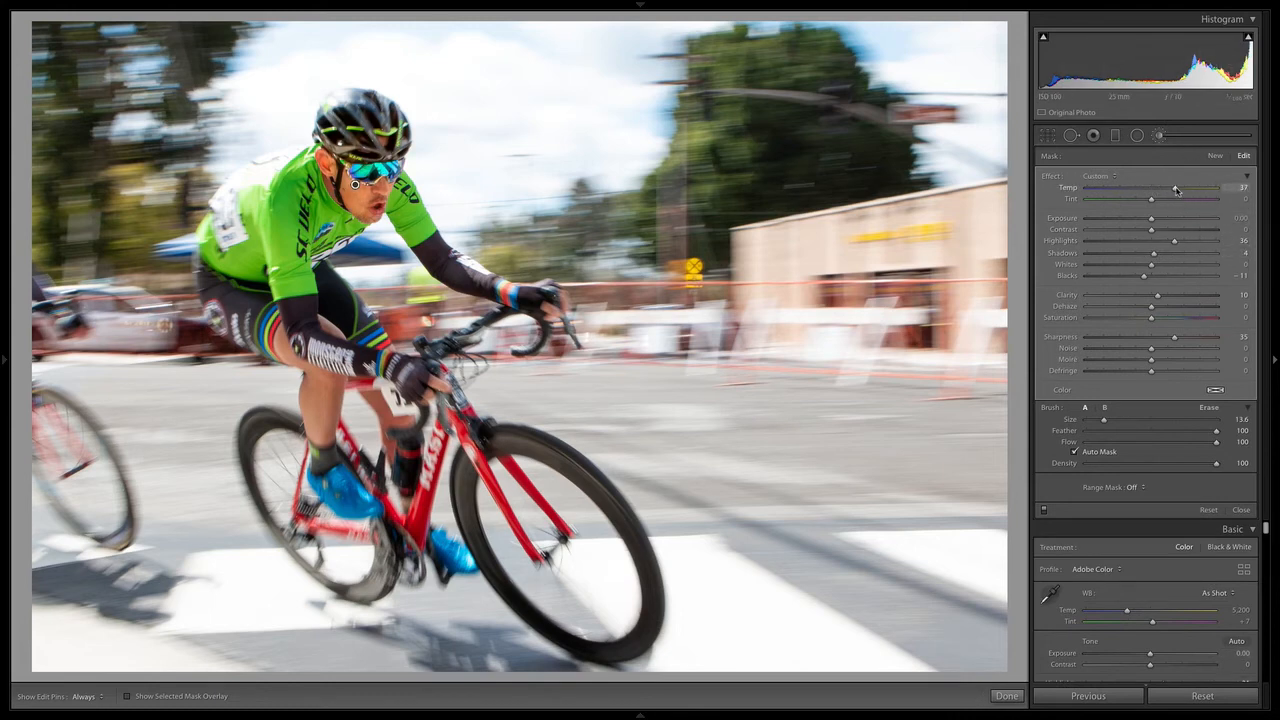
Try warmer and cooler Temp values on the brushed area, undo them and close the brush adjustment
left_click_drag(1175, 189, 1095, 187)
key("super+z")
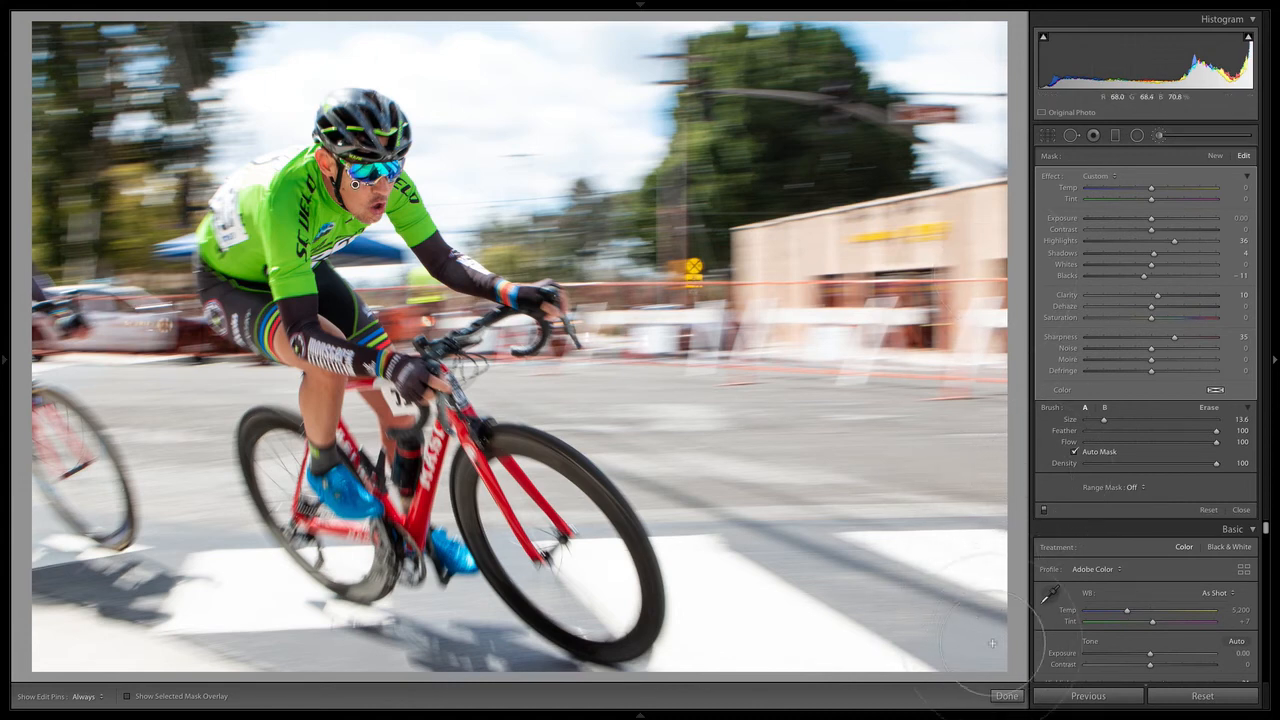
left_click(1007, 695)
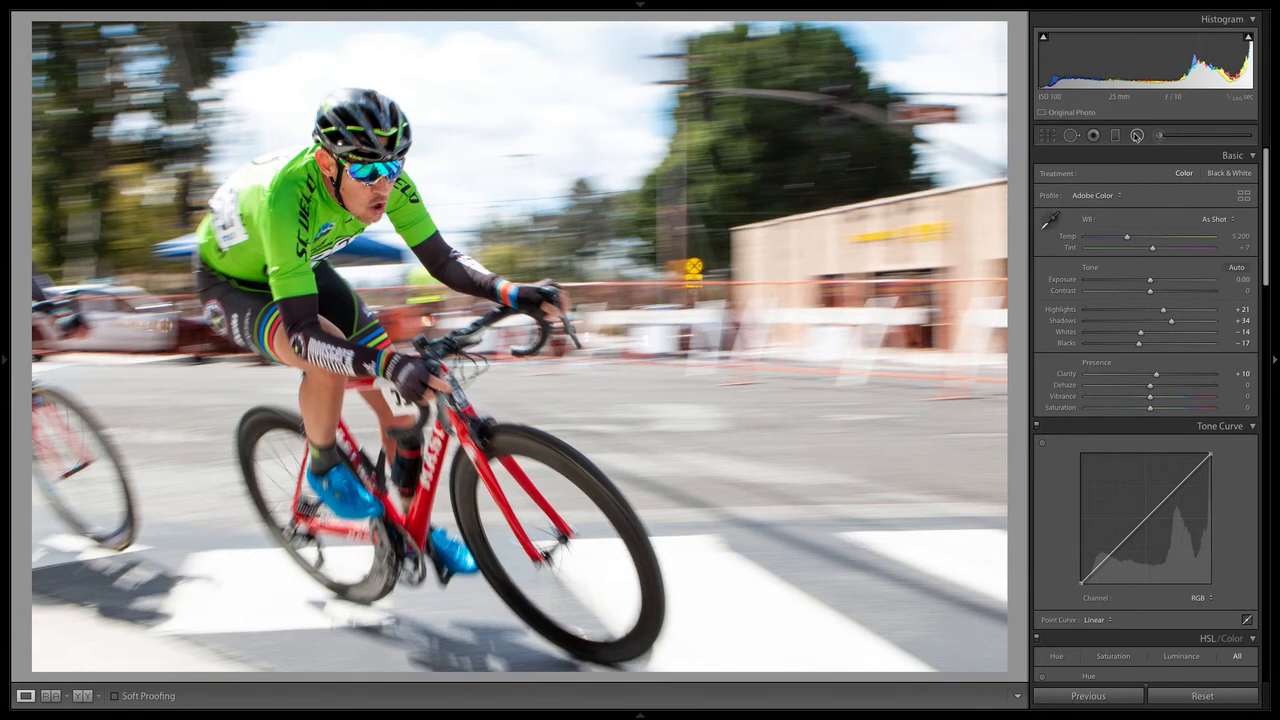
Add a radial filter centred on the lead cyclist, enlarge it to the photo's upper edge with the overlay shown, and set Feather to 21
left_click(1137, 135)
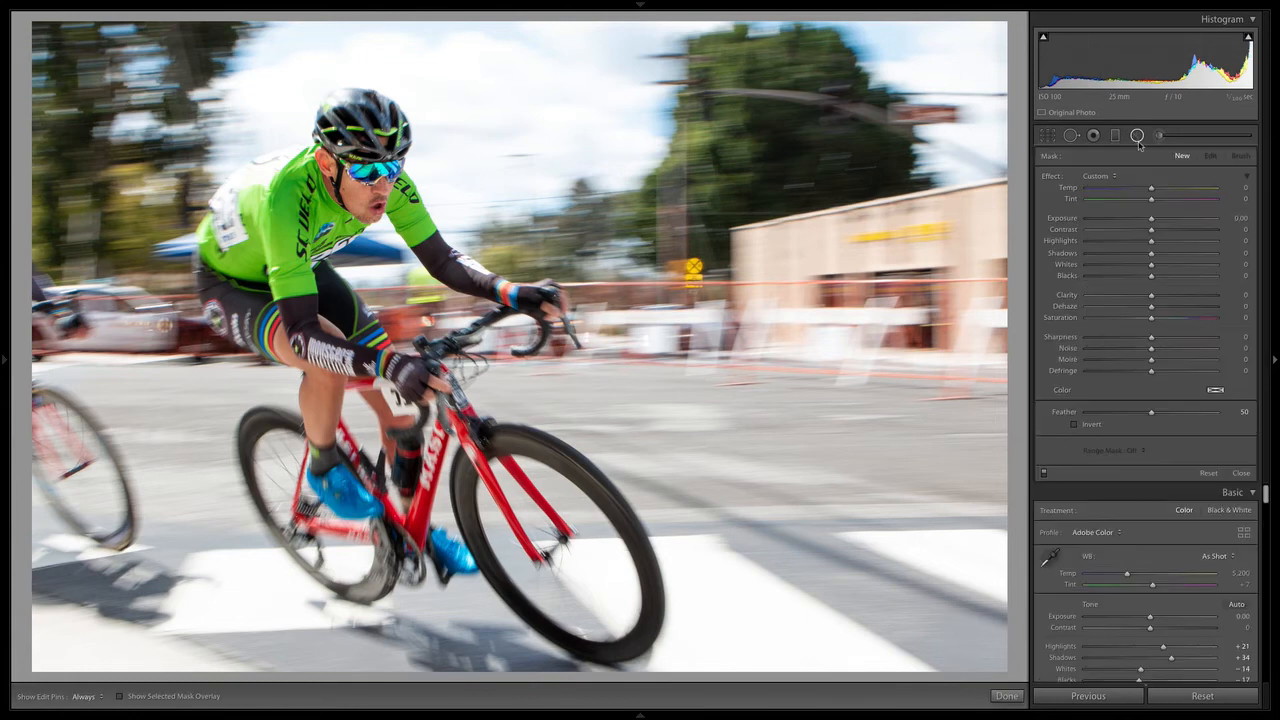
left_click_drag(370, 295, 628, 537)
left_click_drag(375, 305, 376, 327)
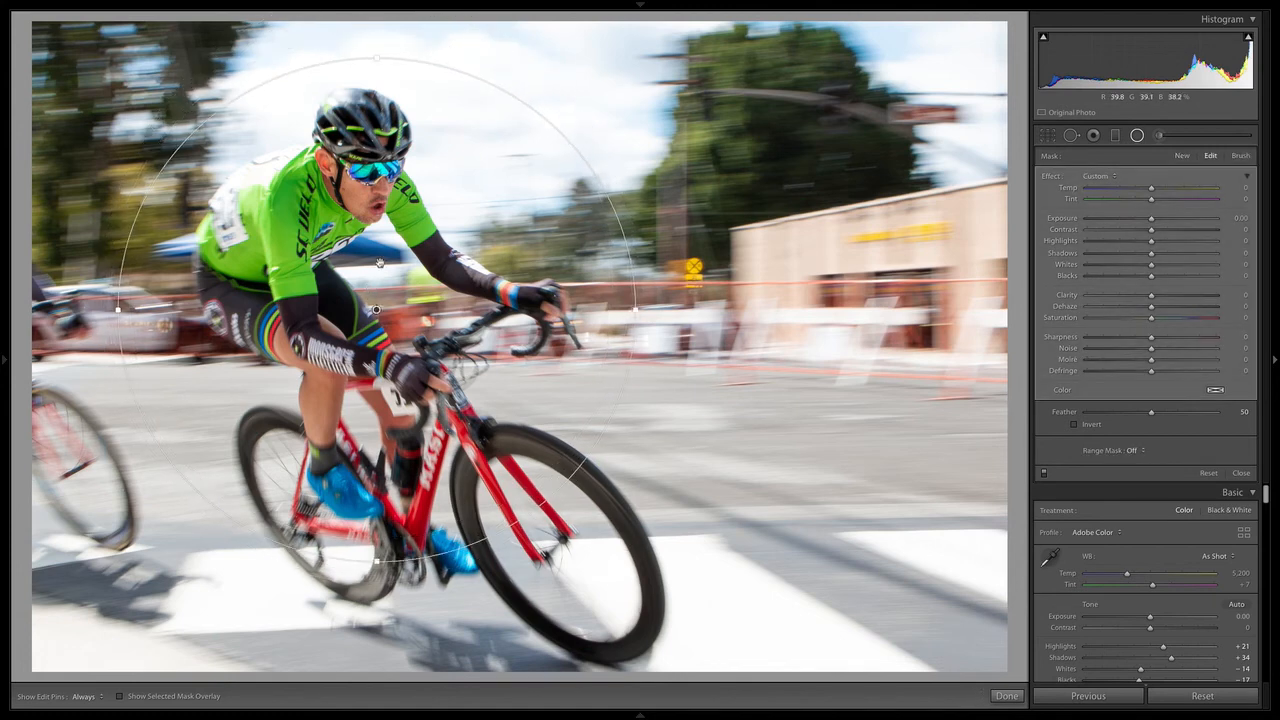
key("o")
left_click_drag(377, 575, 380, 595)
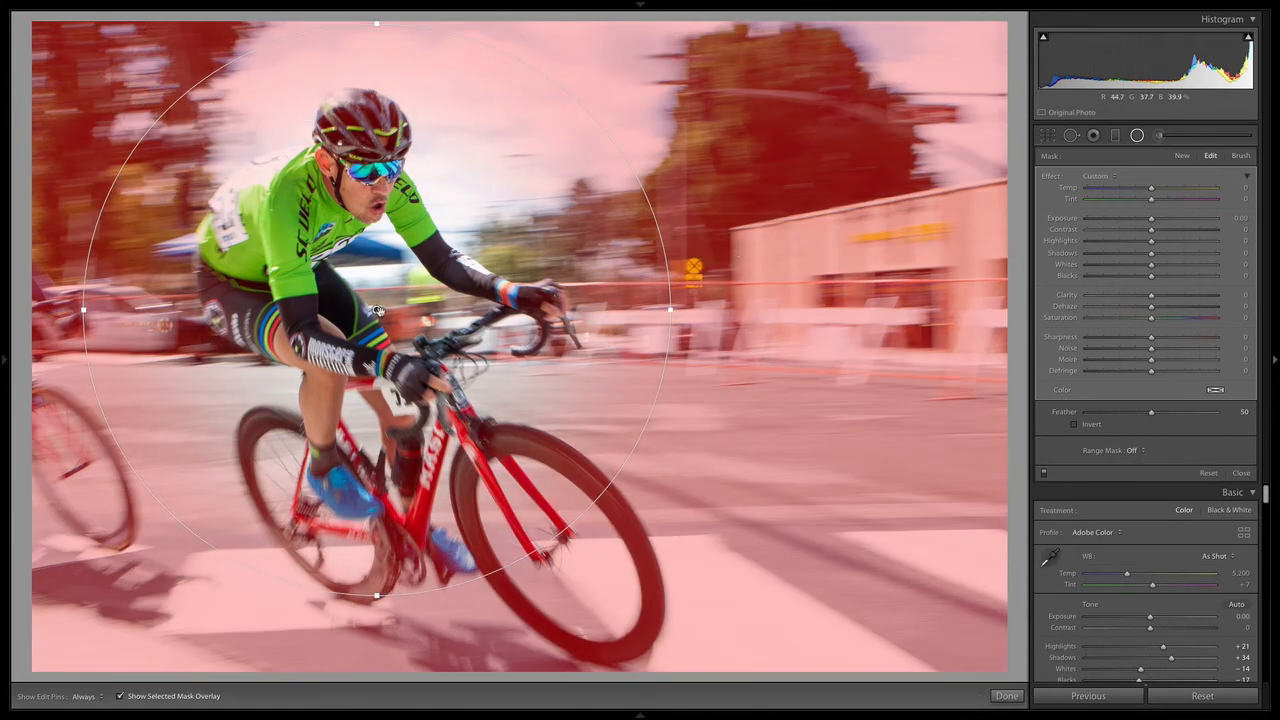
left_click_drag(378, 311, 375, 305)
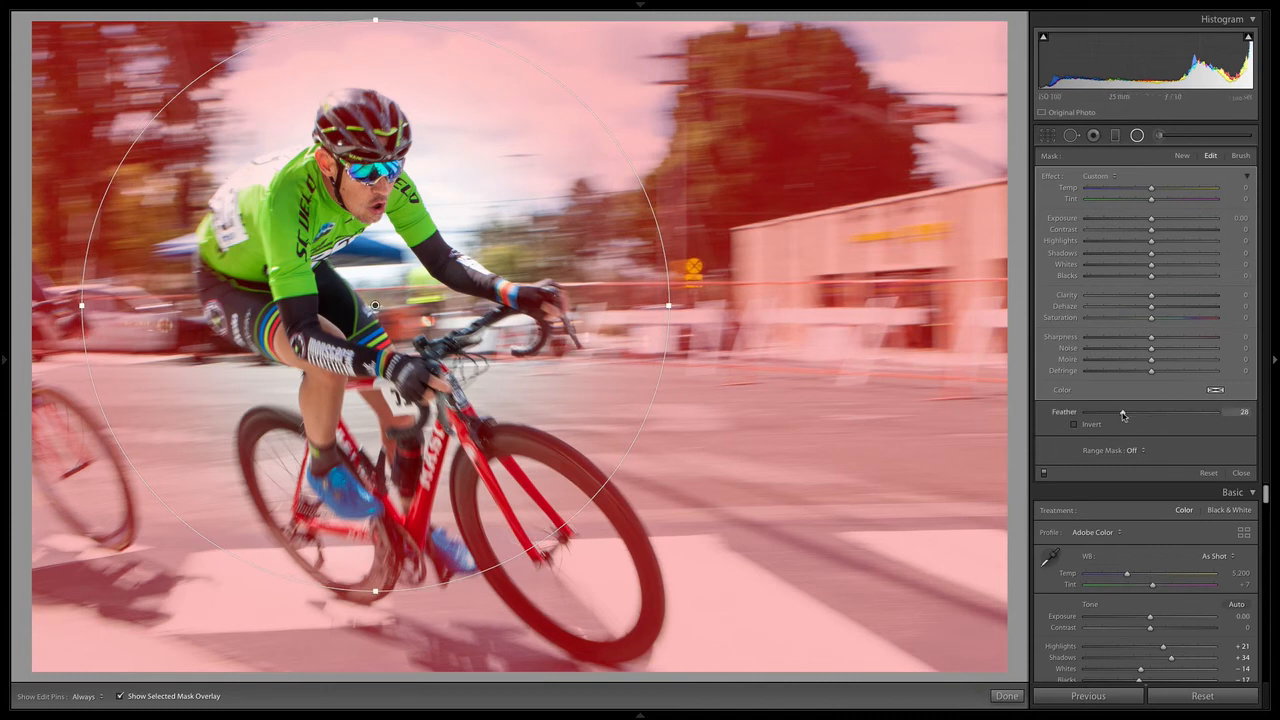
left_click_drag(1123, 415, 1120, 414)
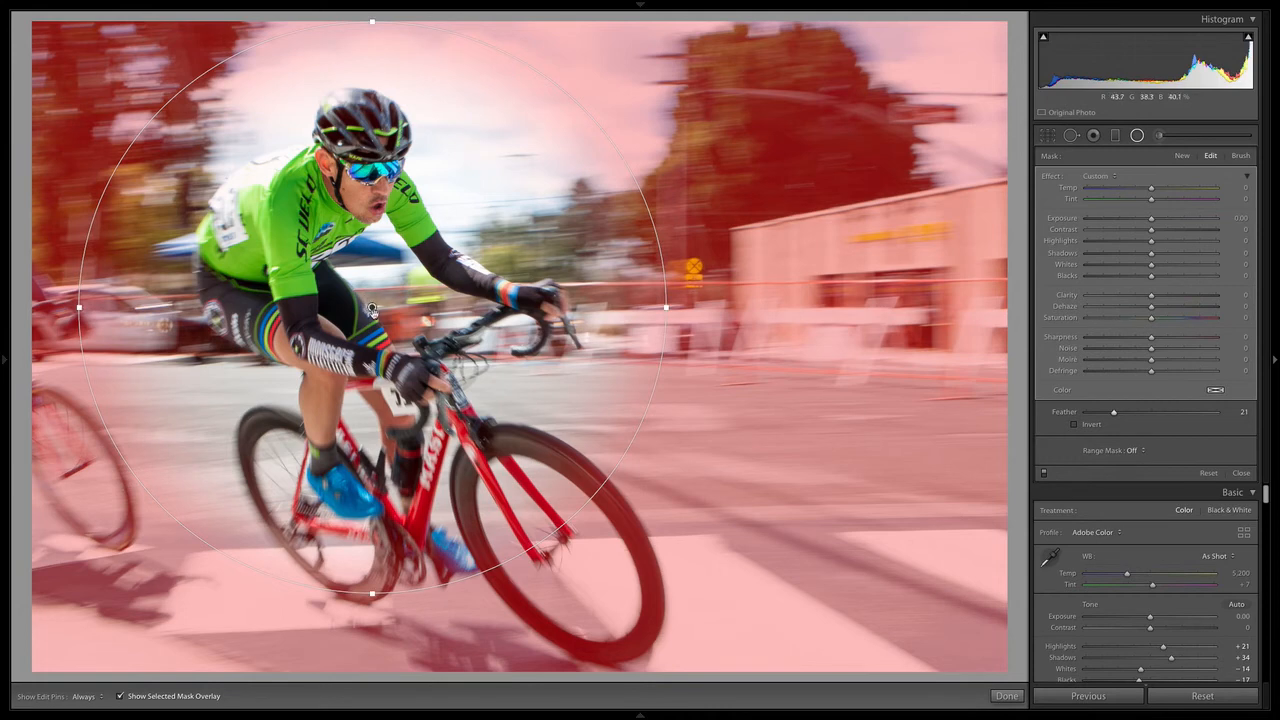
Erase the radial filter's mask from the bike's front wheel area with an erase brush of size 20.5, and hide the overlay
left_click(1242, 157)
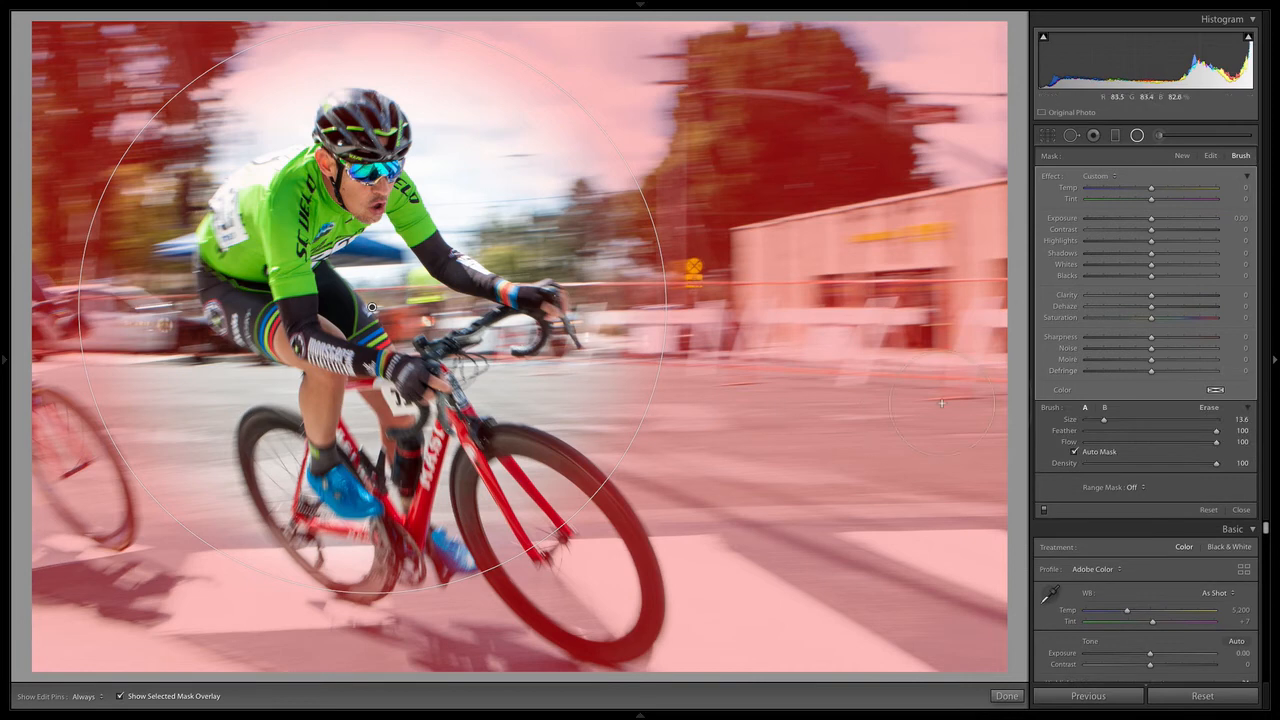
left_click(1209, 407)
left_click_drag(1098, 419, 1113, 419)
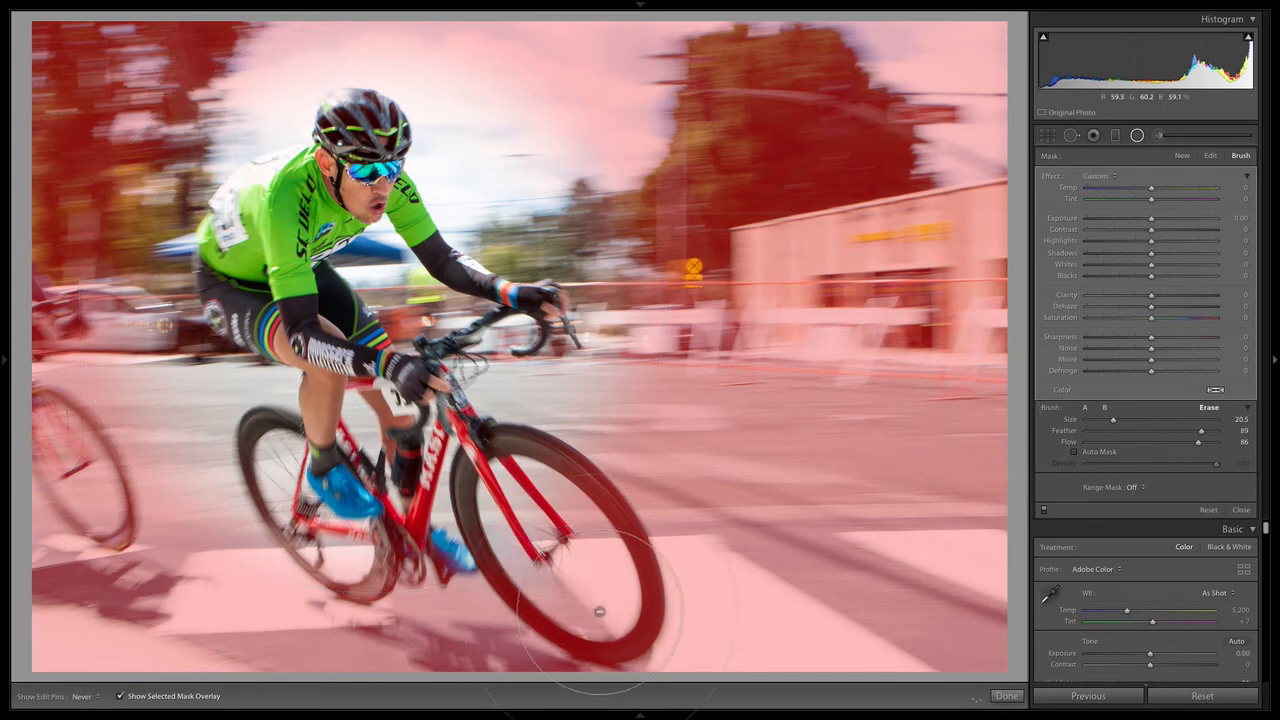
key("h")
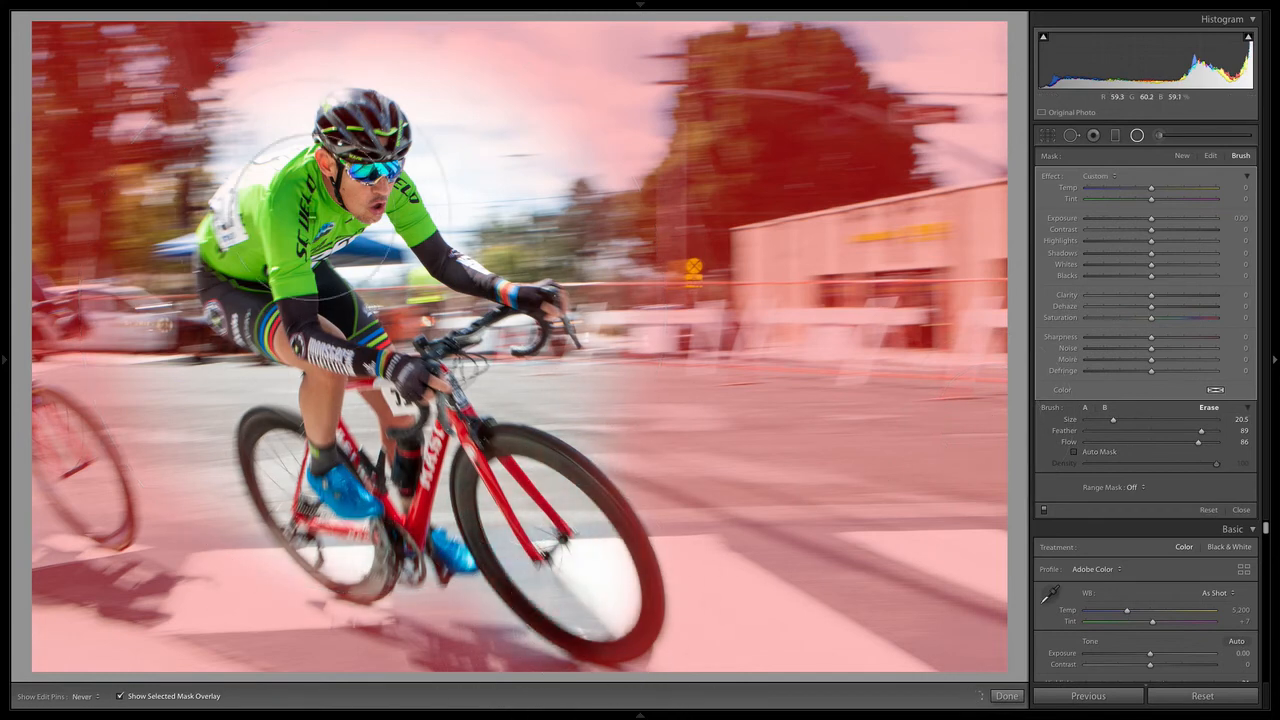
key("h")
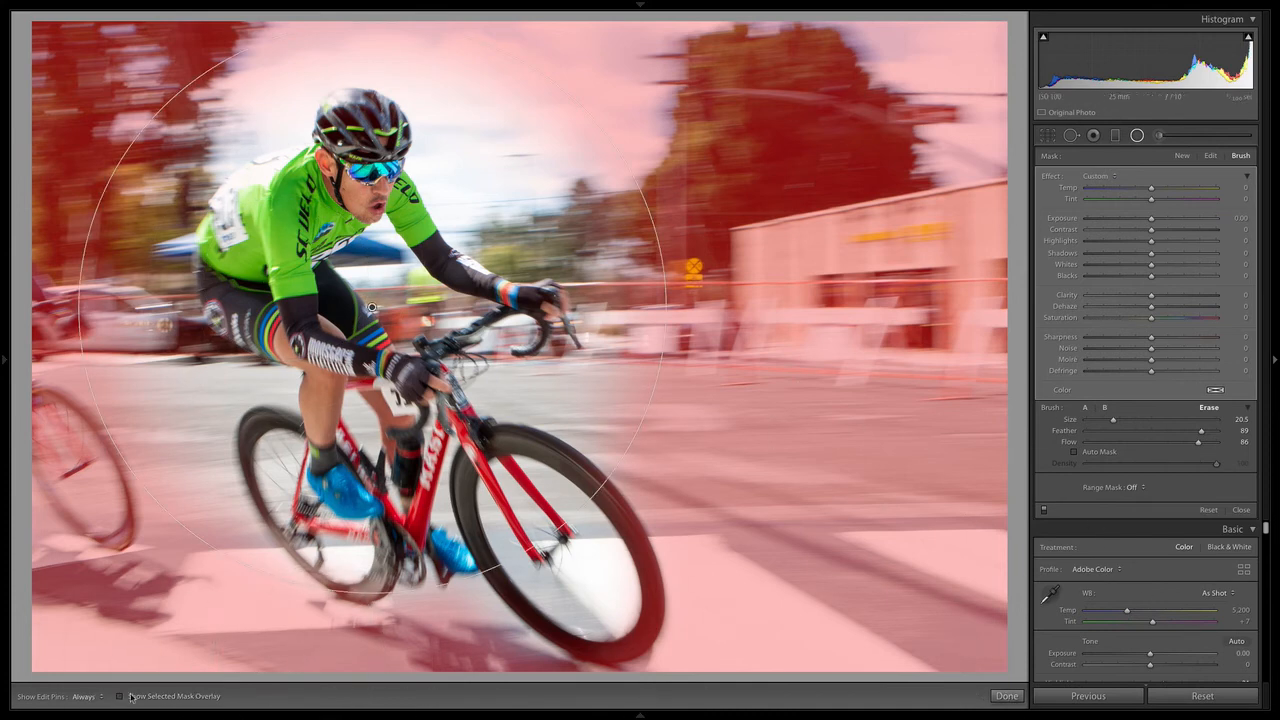
key("o")
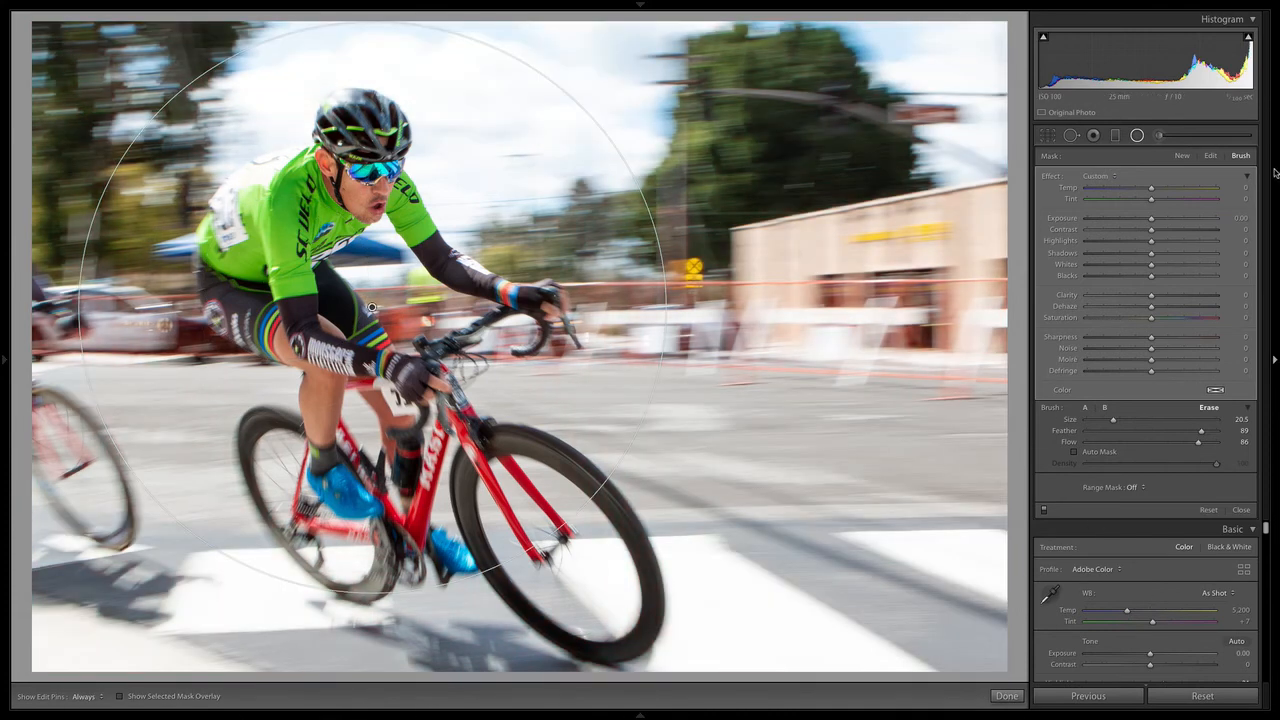
Set the radial filter's Clarity to −48, Sharpness to −100 and Exposure to 0.75, comparing the photo with the filter off and on
left_click(1120, 296)
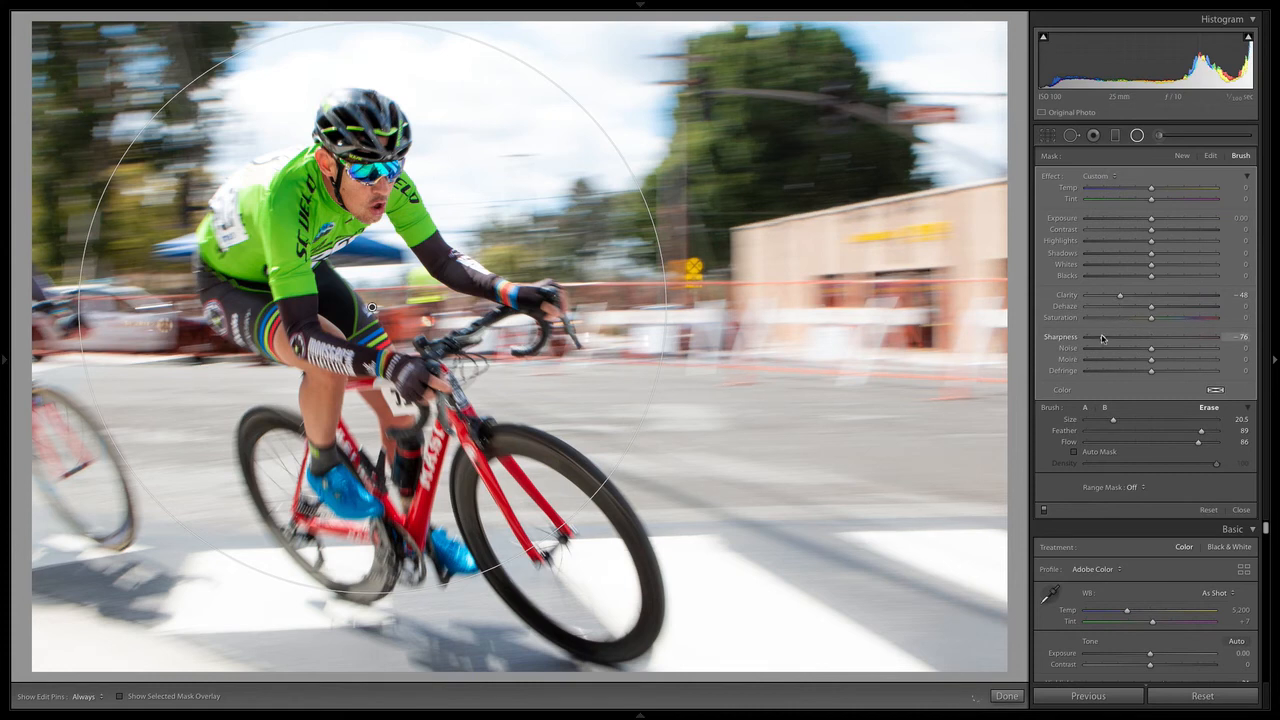
left_click_drag(1101, 338, 1040, 341)
left_click(1044, 512)
left_click(1044, 512)
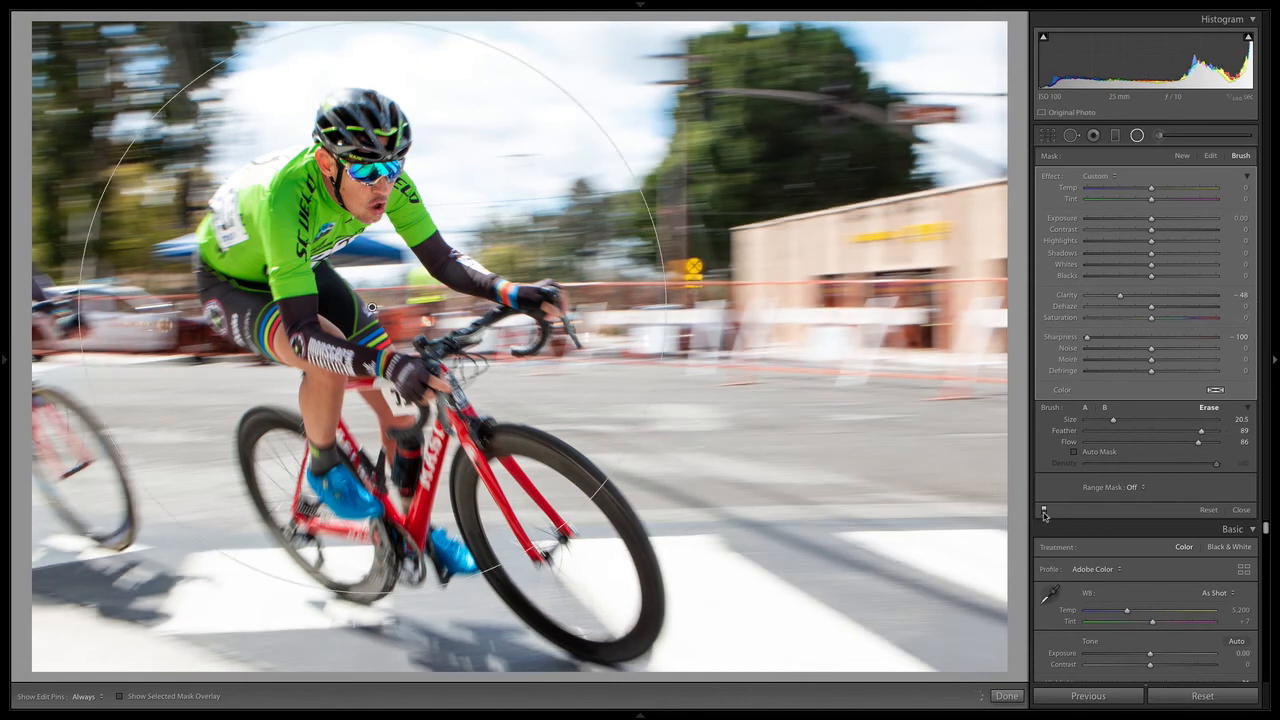
left_click(1044, 512)
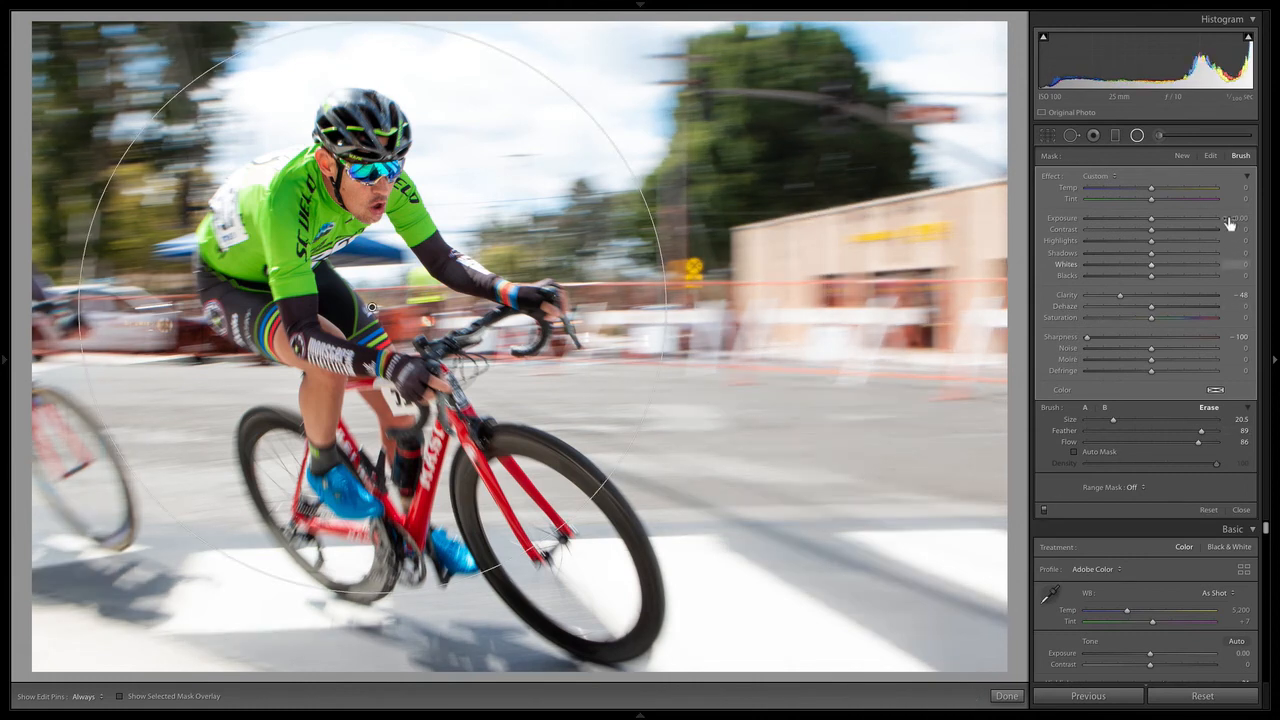
left_click_drag(1151, 223, 1178, 223)
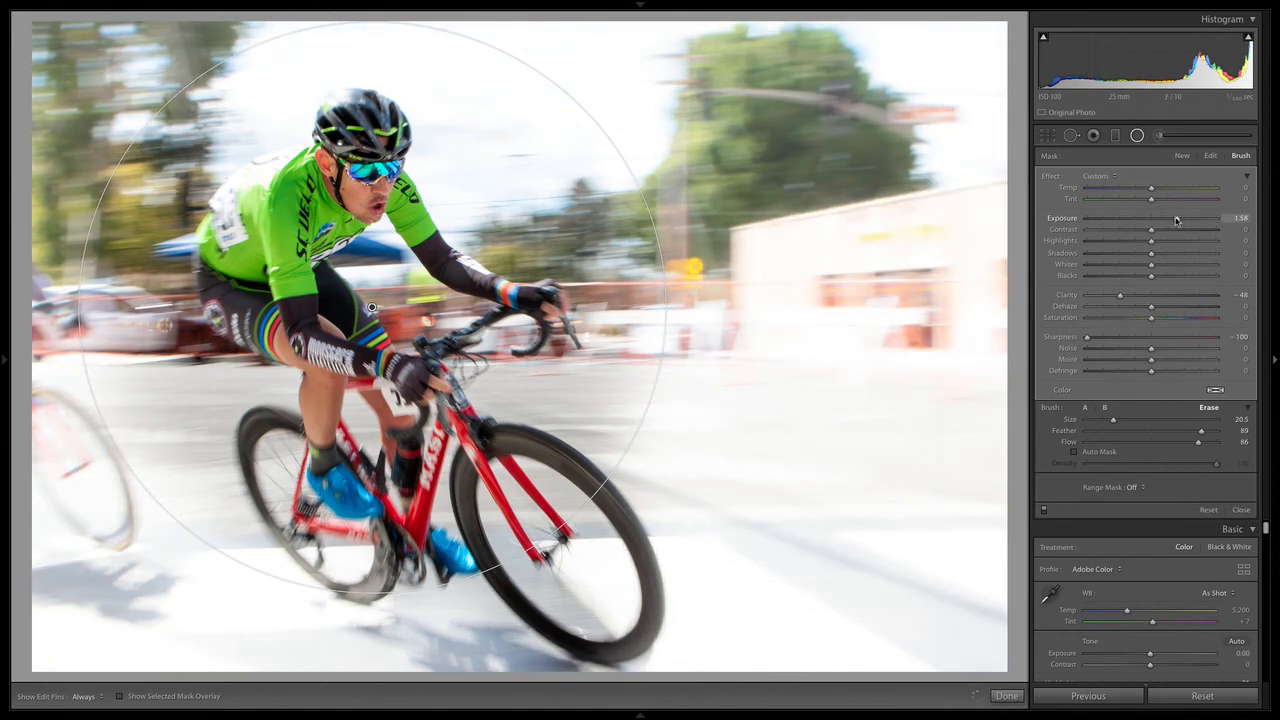
left_click_drag(1176, 220, 1161, 220)
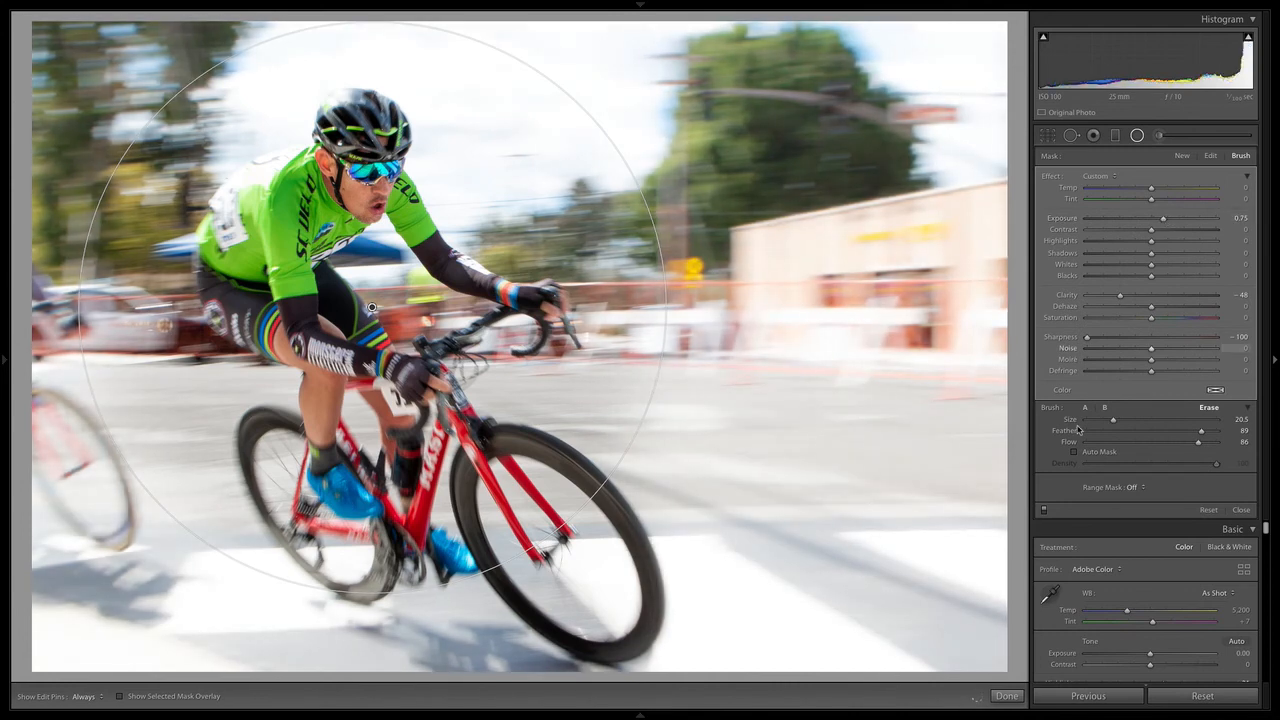
Compare the photo with the radial filter's effect switched off and on, leave it on, and finish the radial filter adjustment
left_click(1045, 510)
left_click(1045, 510)
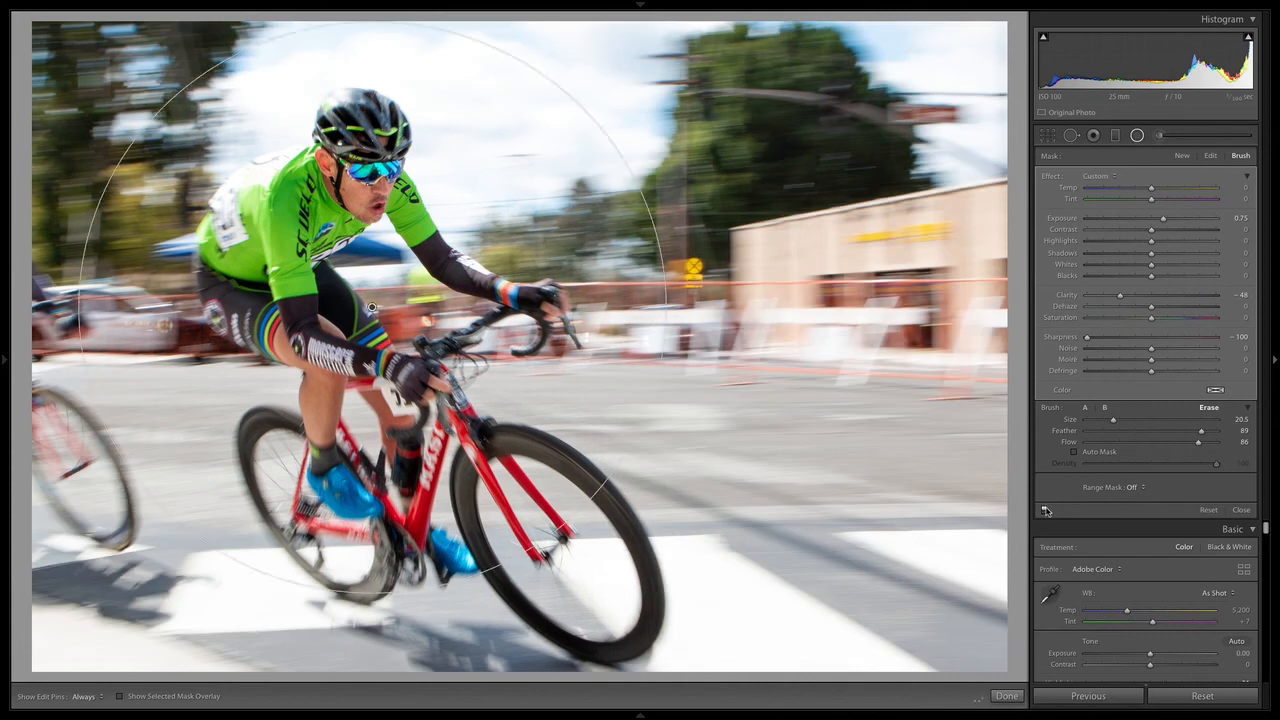
left_click(1045, 510)
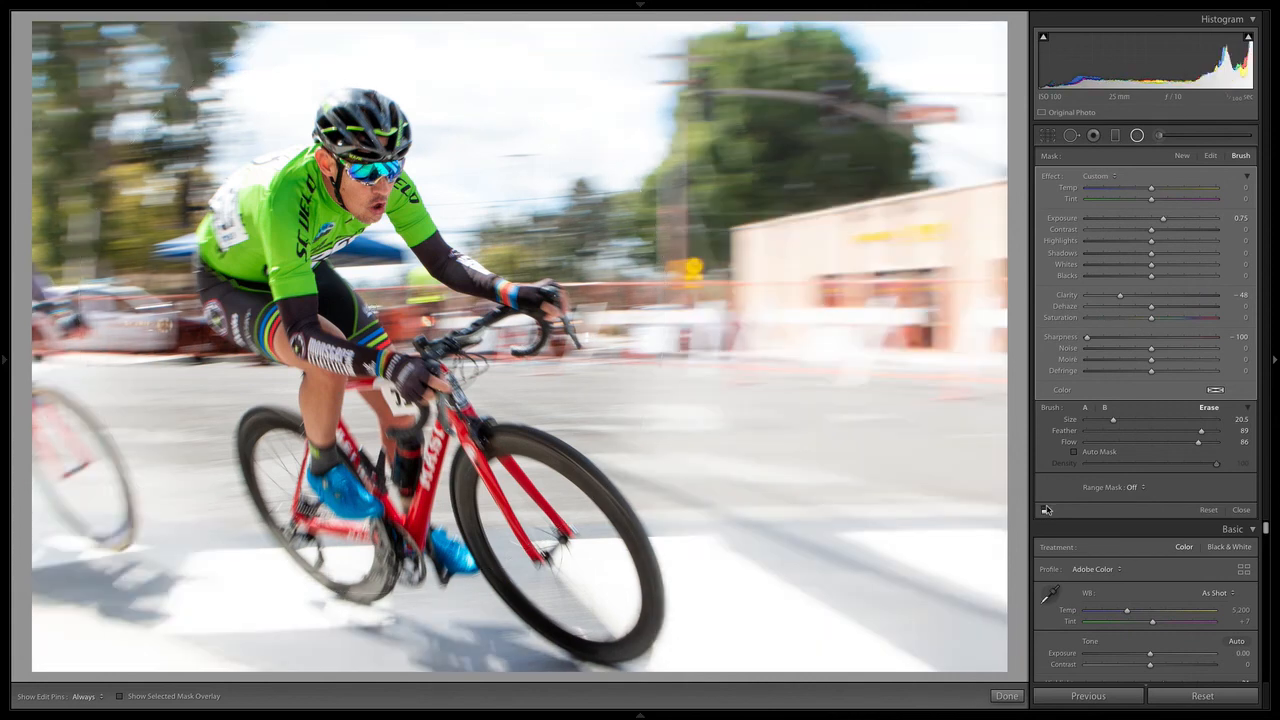
left_click(1045, 510)
left_click(1045, 509)
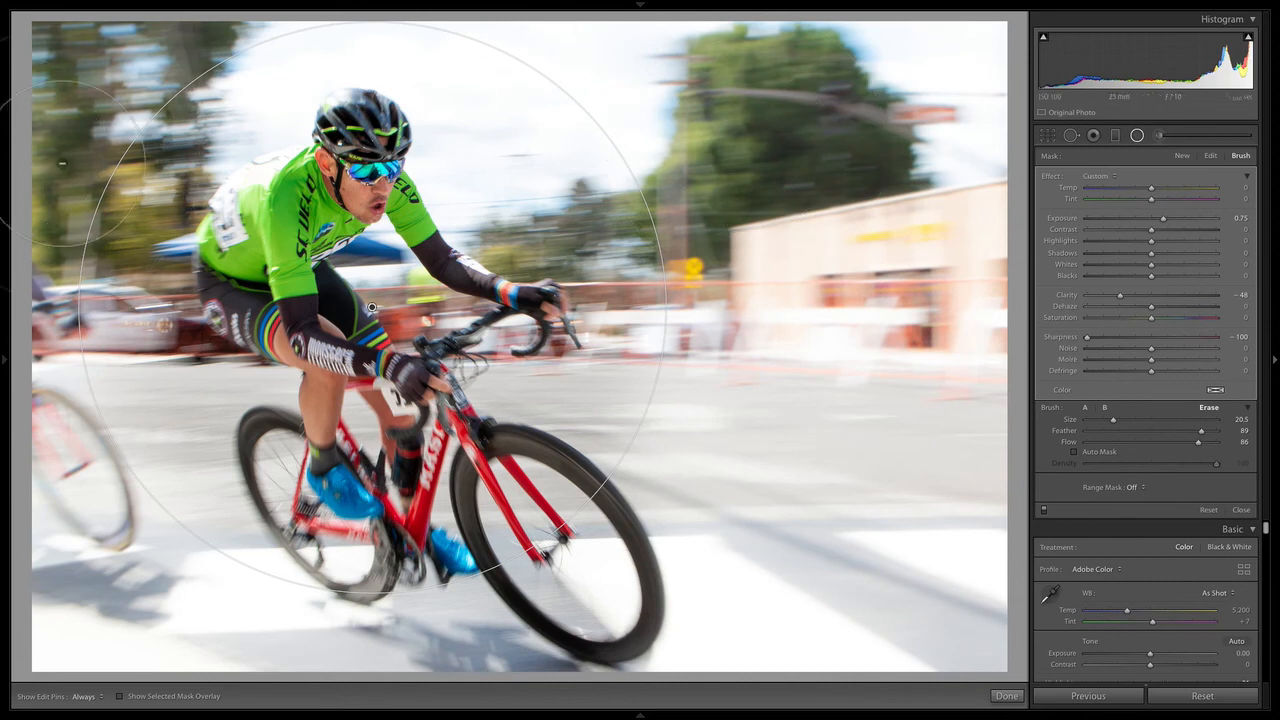
double_click(1184, 255)
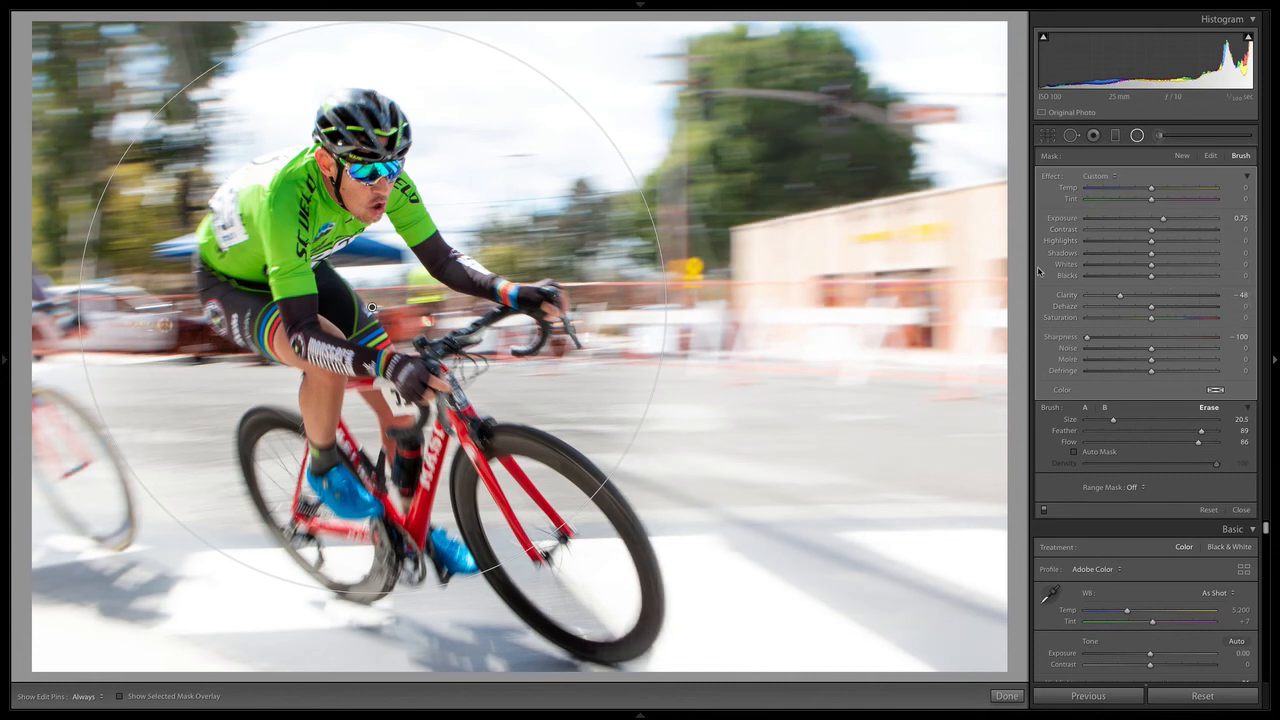
left_click(1045, 510)
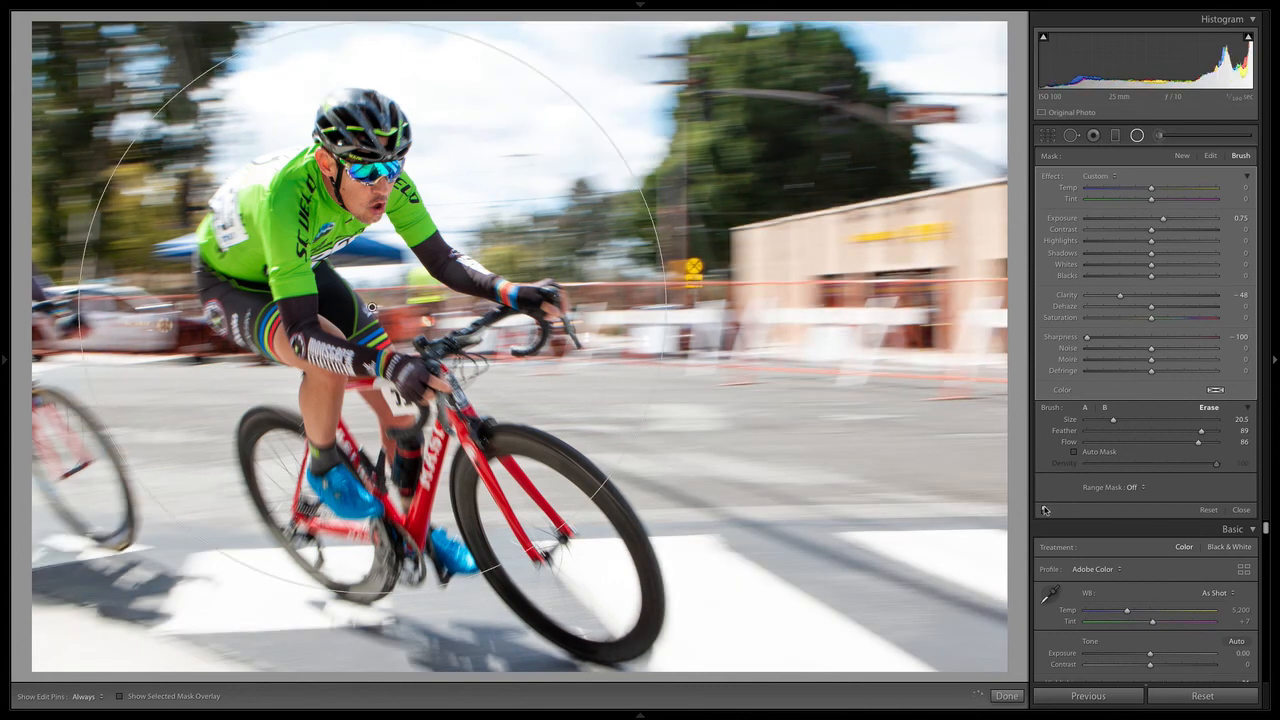
left_click(1045, 510)
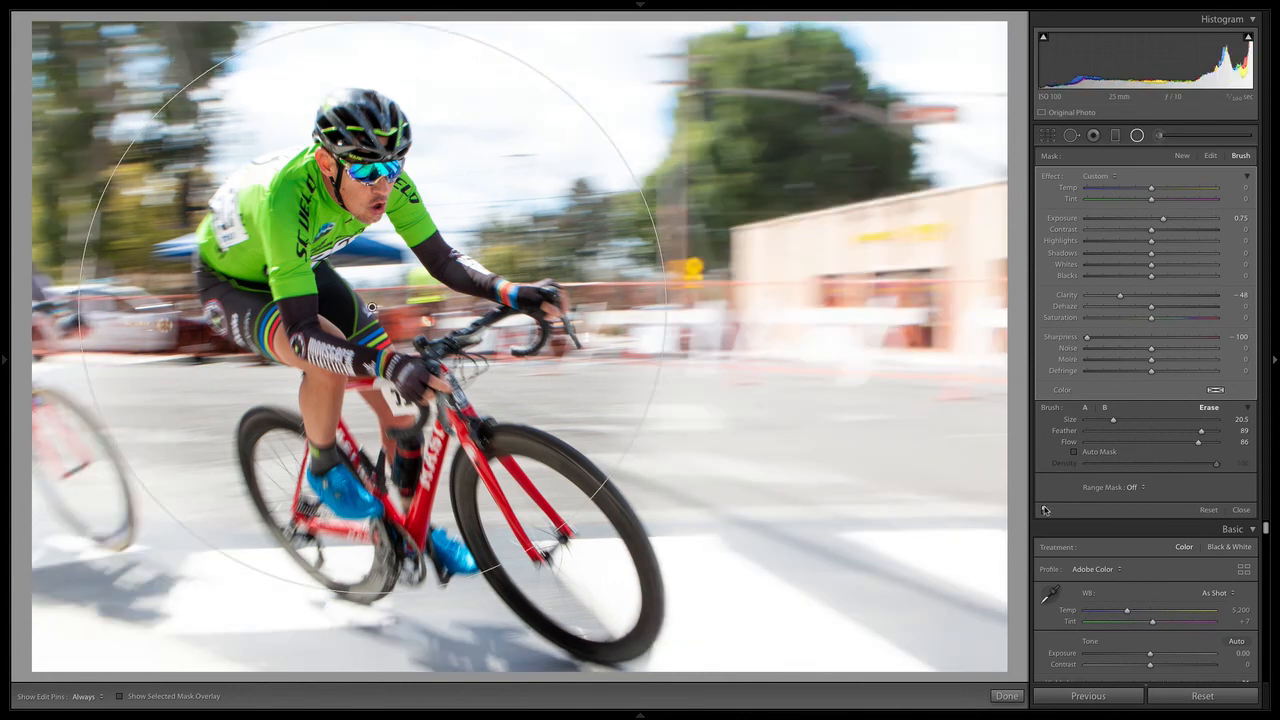
left_click(1006, 695)
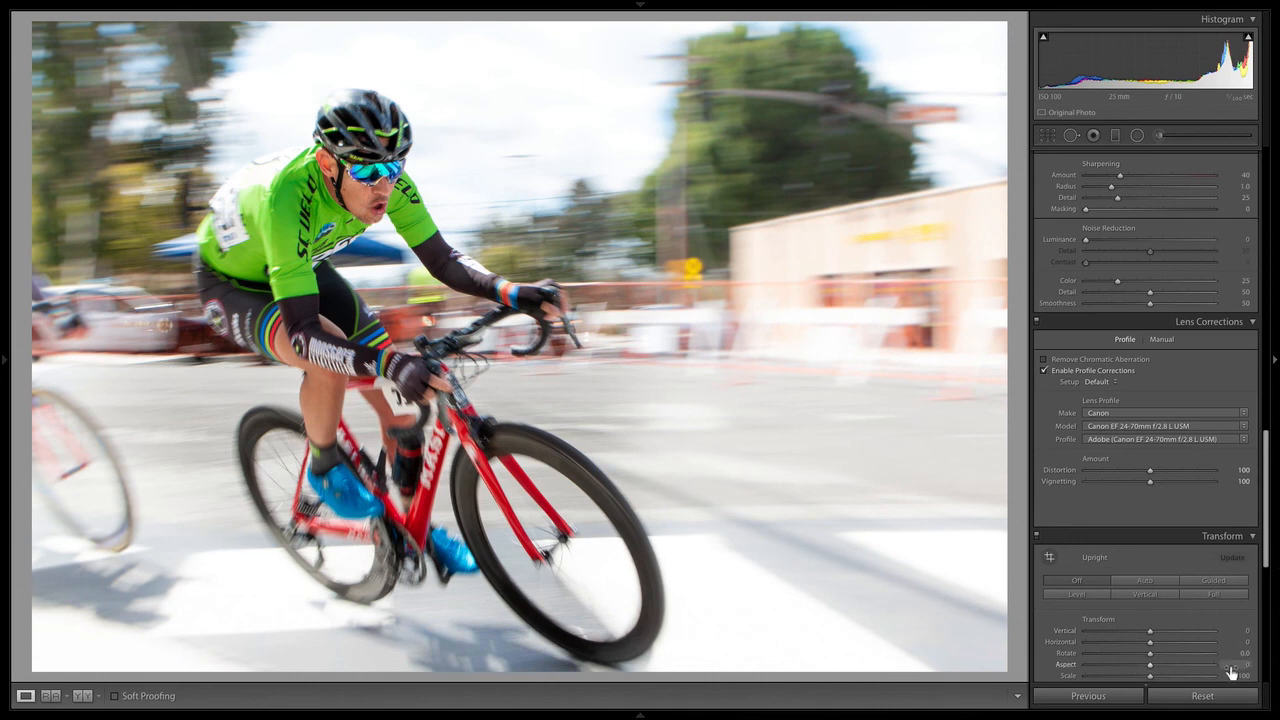
Reset all of the photo's develop settings to view the unedited original, and undo the reset
left_click(1205, 696)
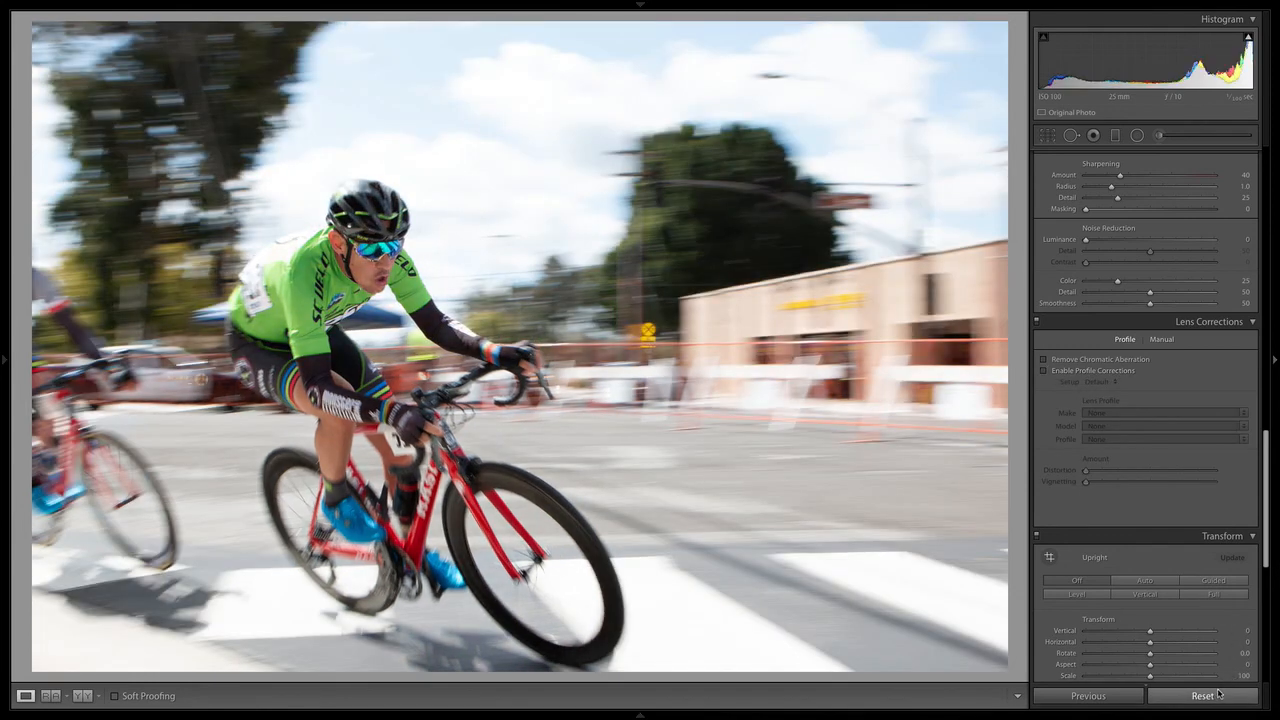
key("super+z")
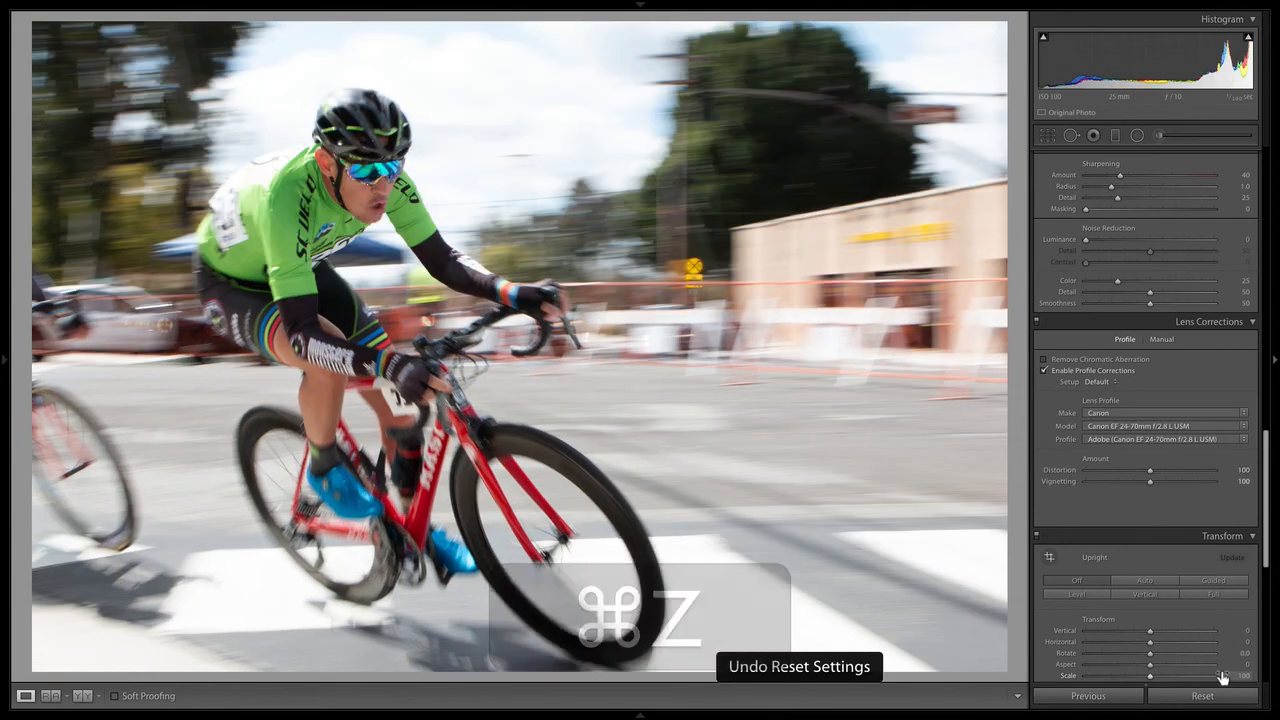